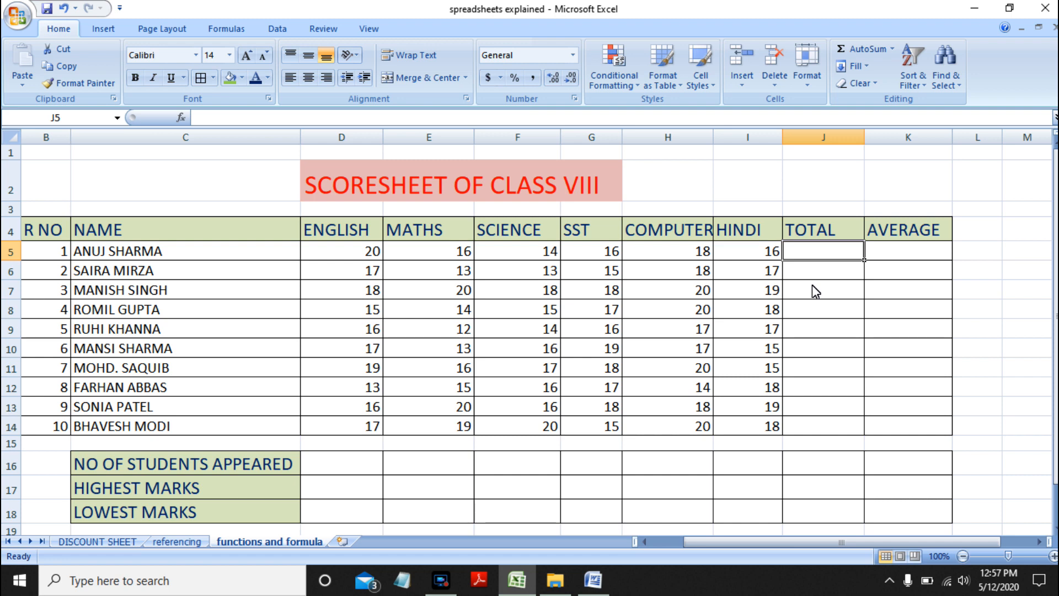
- Total the first student's six subject marks in J5 with the formula =D5+E5+F5+G5+H5+I5
text(=)
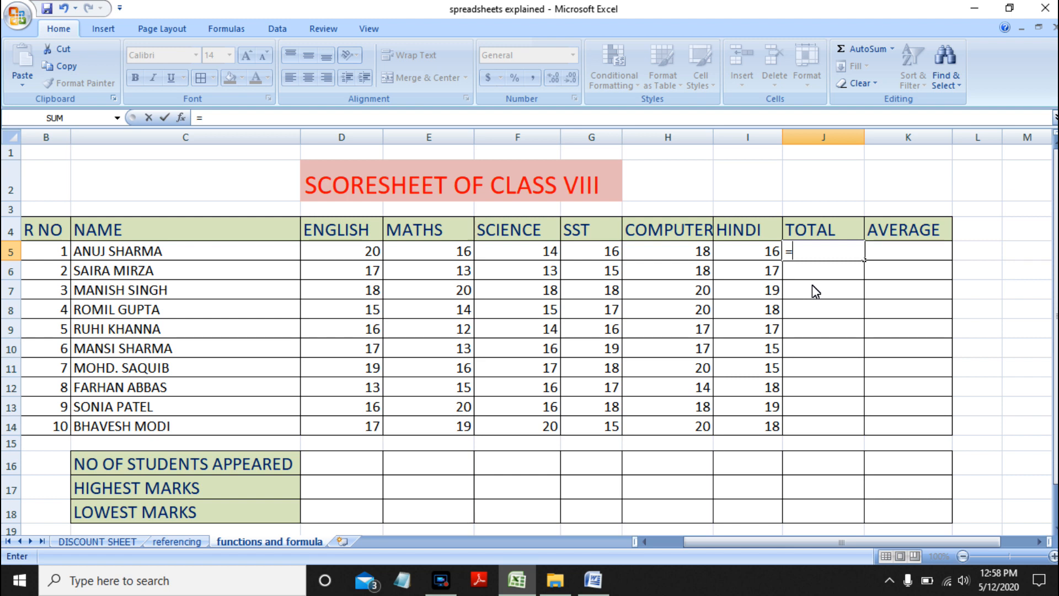
text(D)
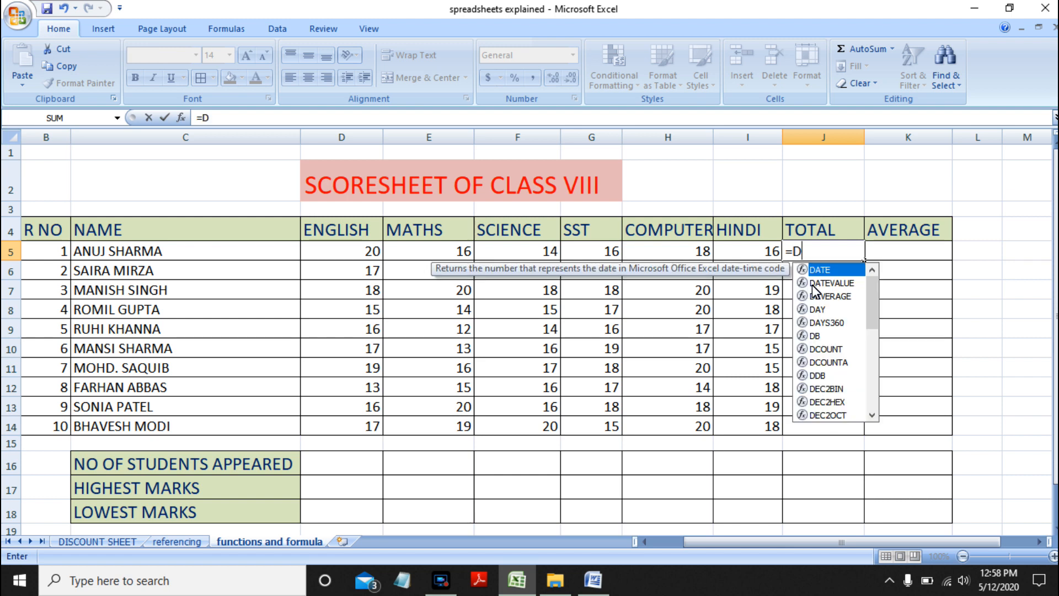
text(4)
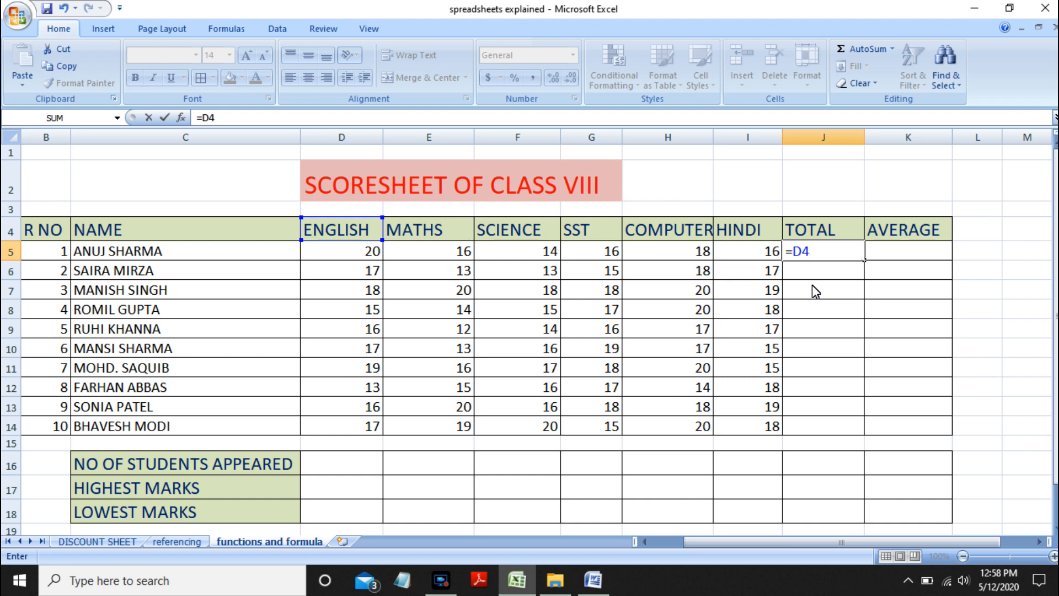
key(BackSpace)
key(BackSpace)
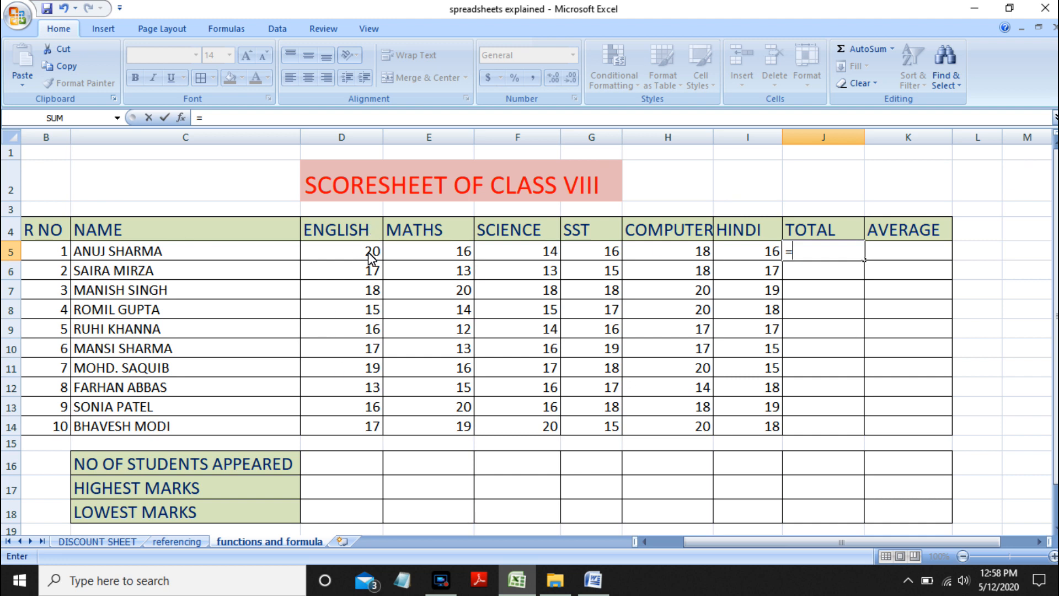
text(D)
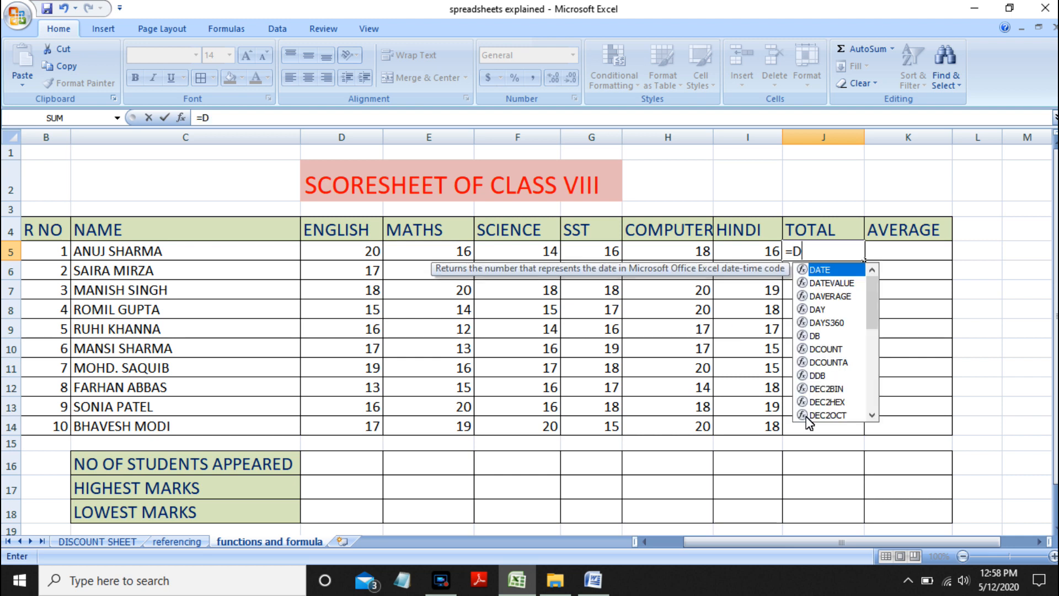
text(5+)
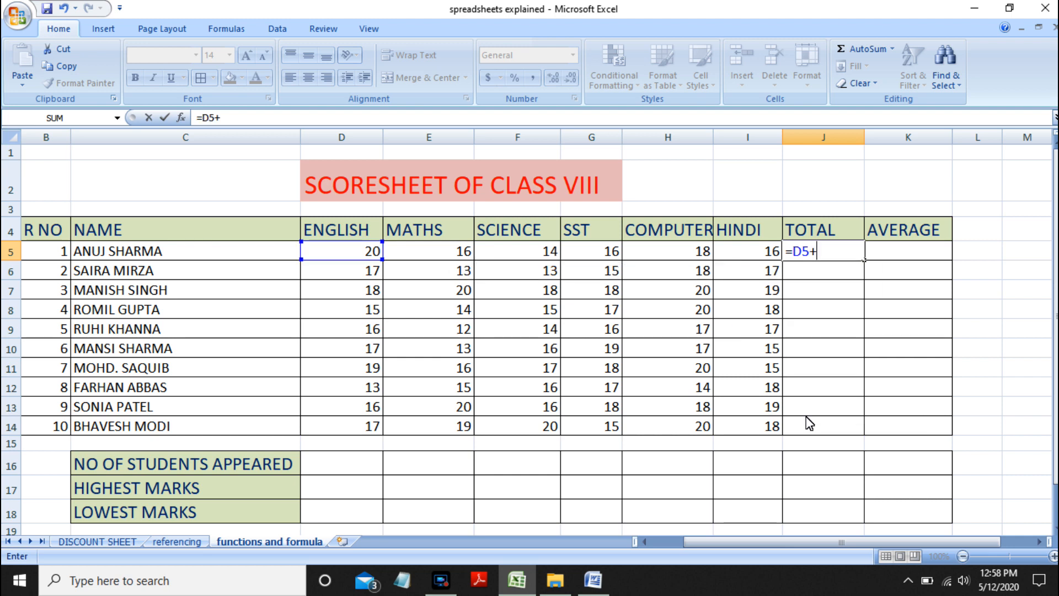
text(E)
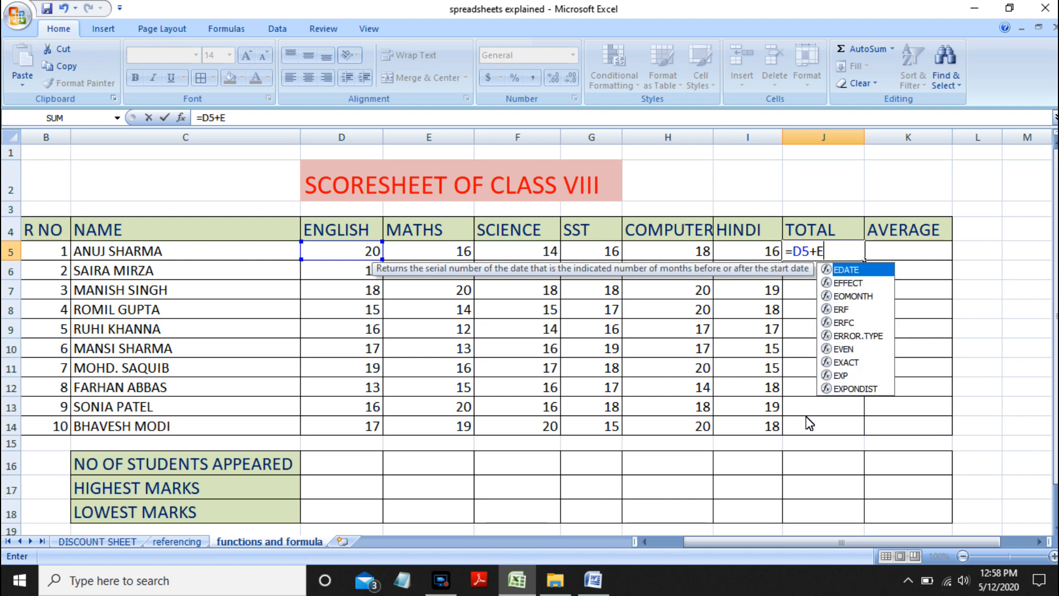
text(5+)
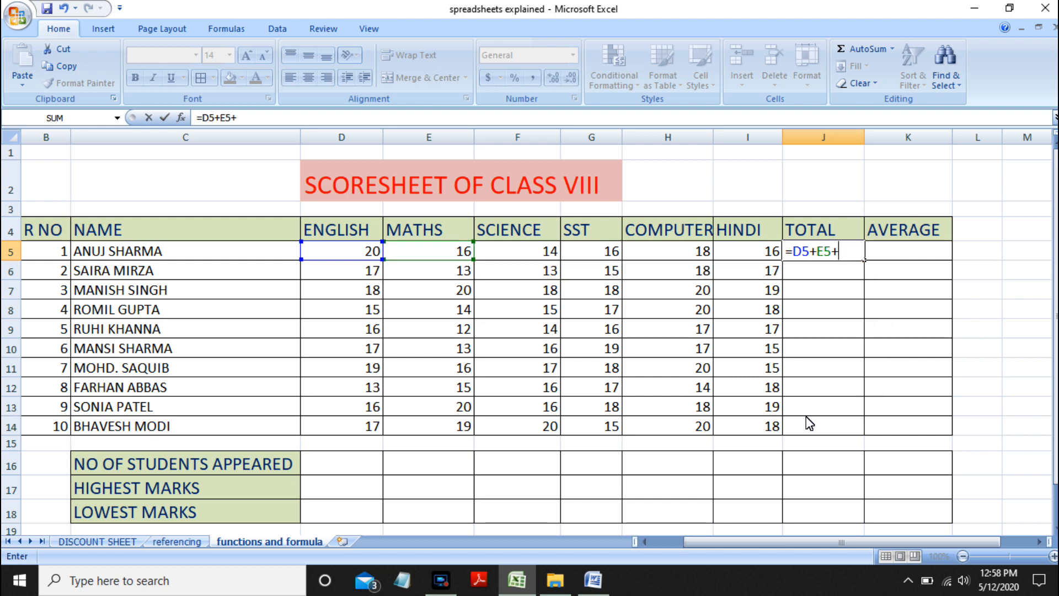
text(F5+)
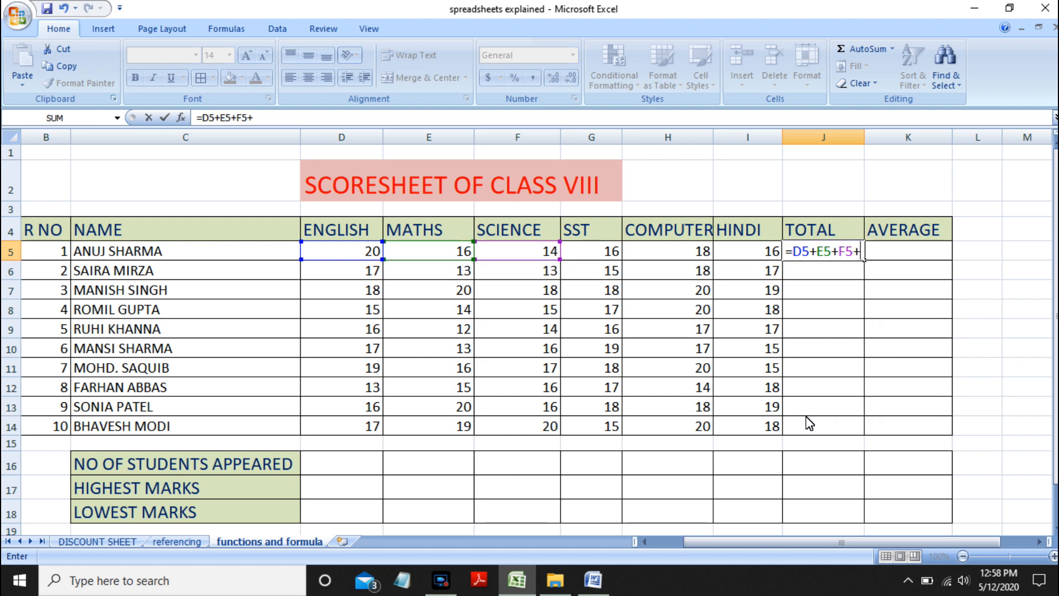
text(G5)
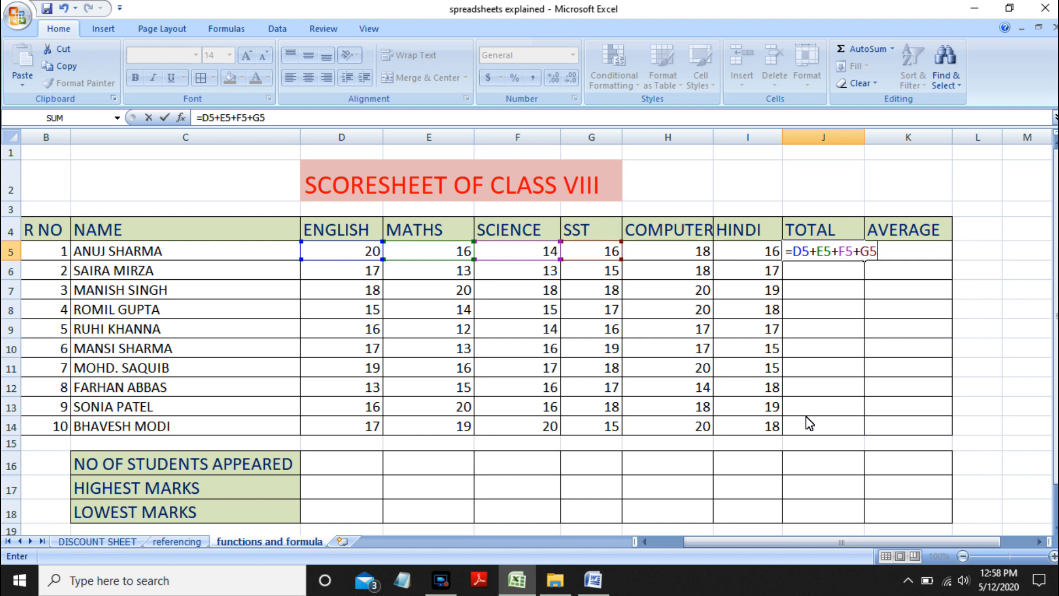
text(+)
text(H5)
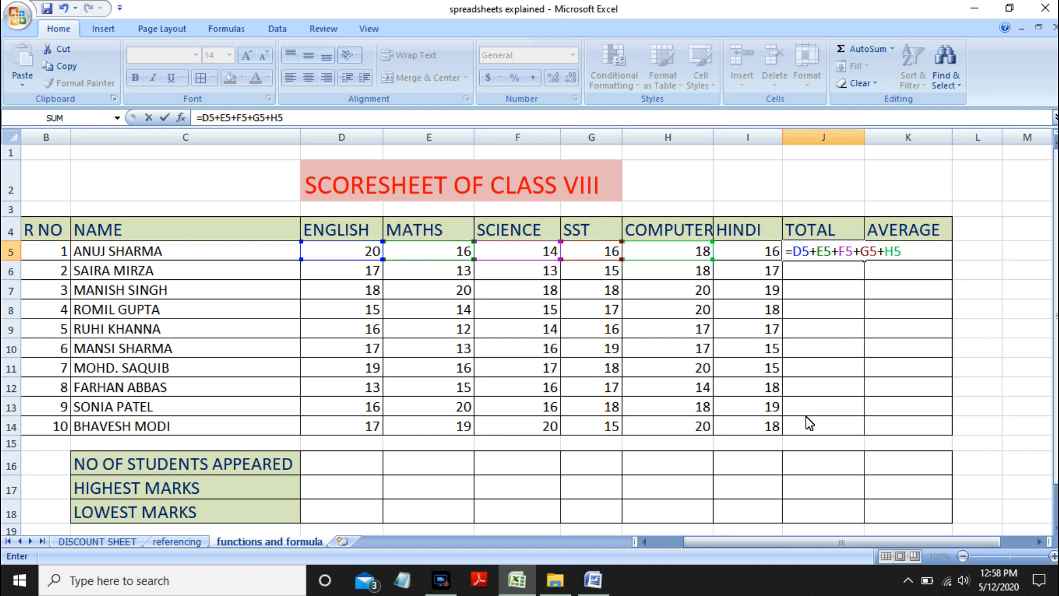
text(+I)
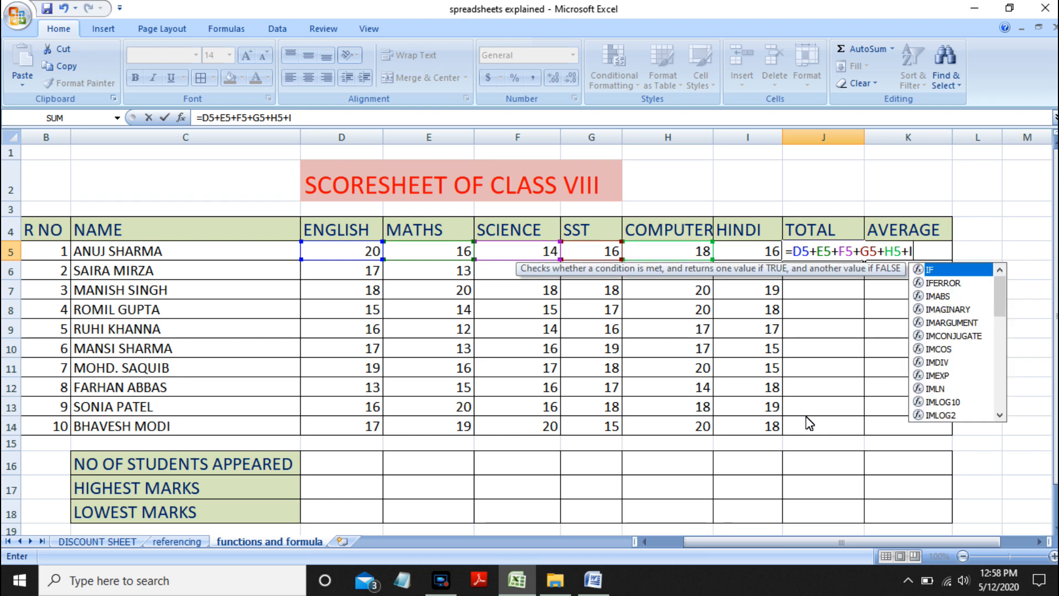
text(5)
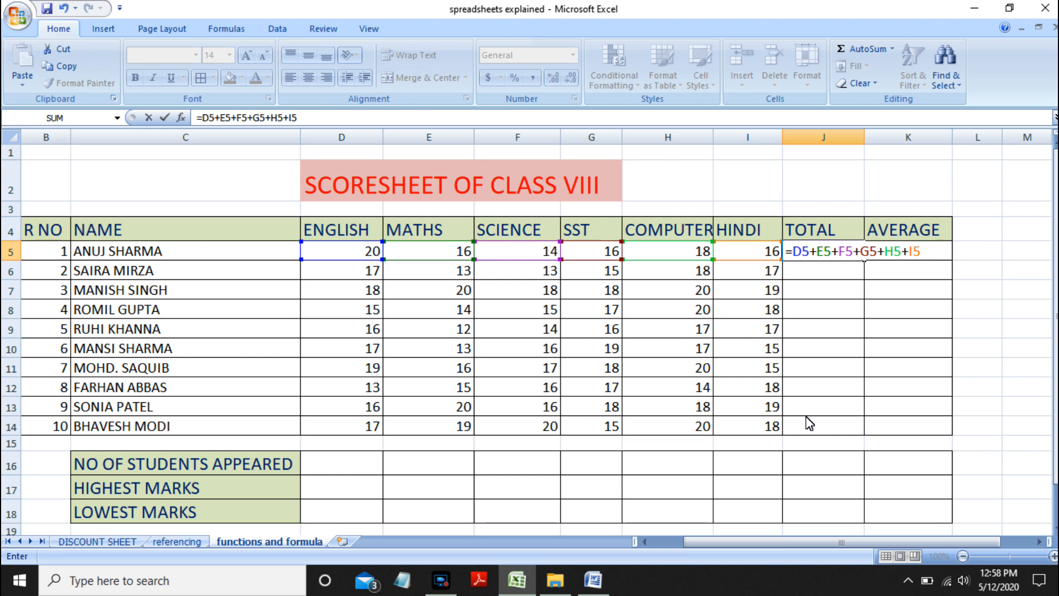
key(Return)
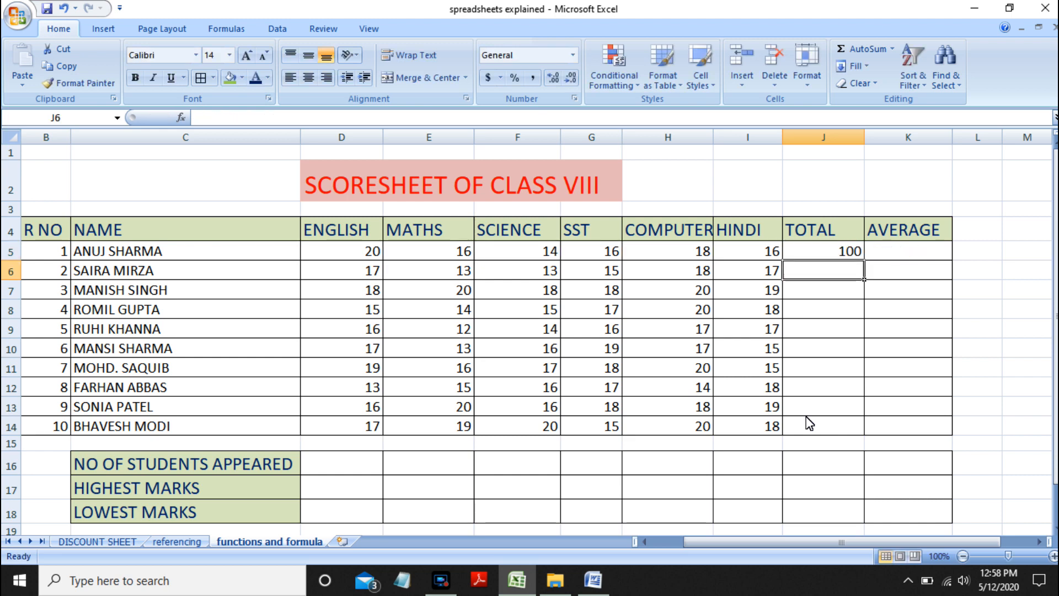
- Fill the addition formula from J5 down to J14 and clear all the totals in J5:J14
click(849, 255)
drag(864, 260, 855, 435)
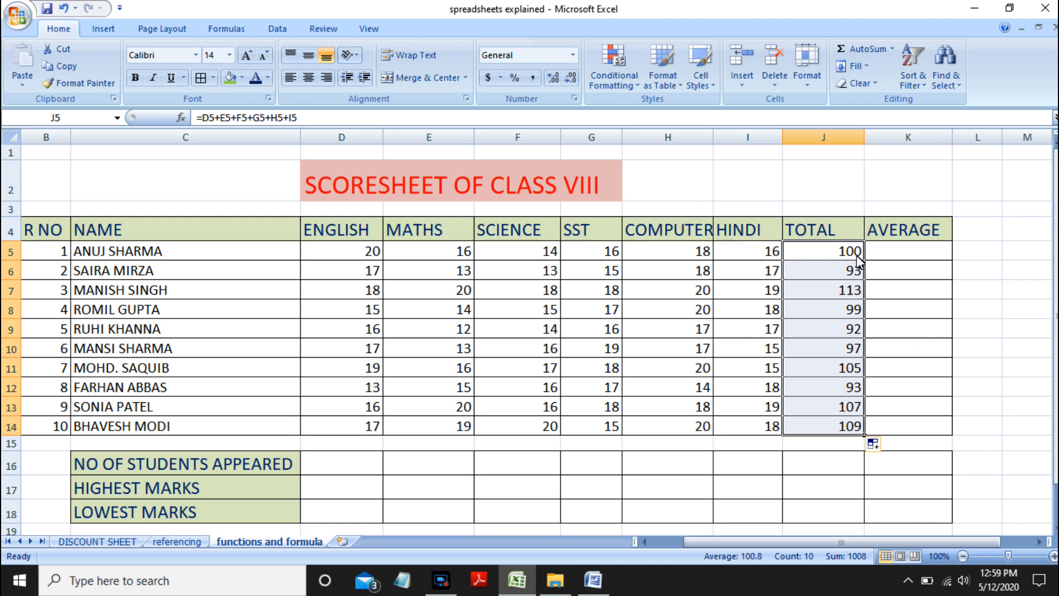
key(Delete)
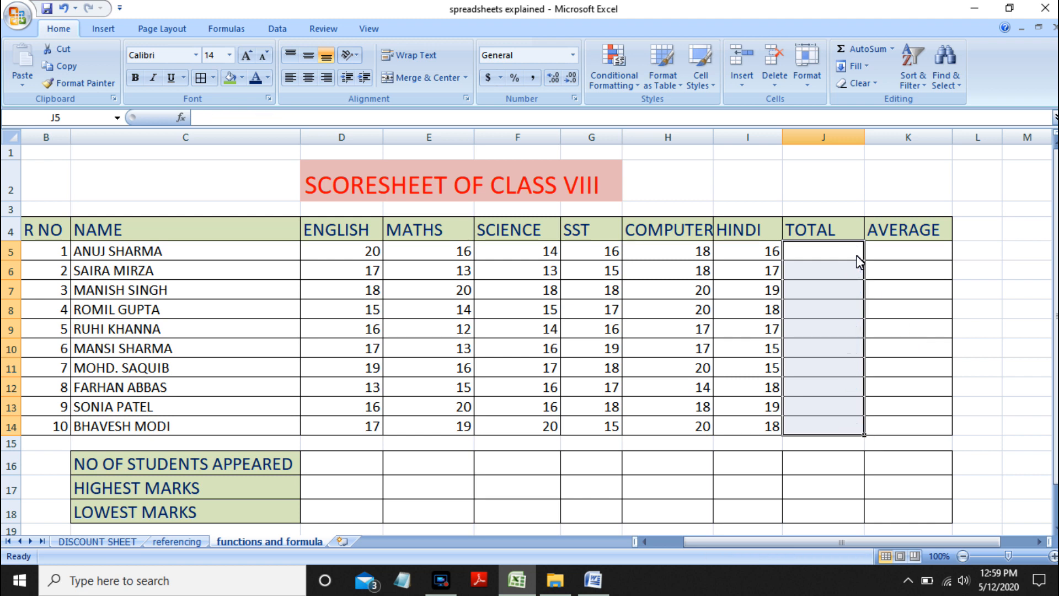
- Enter =SUM(D5:I5) in J5 and fill it down the TOTAL column to J14
click(857, 258)
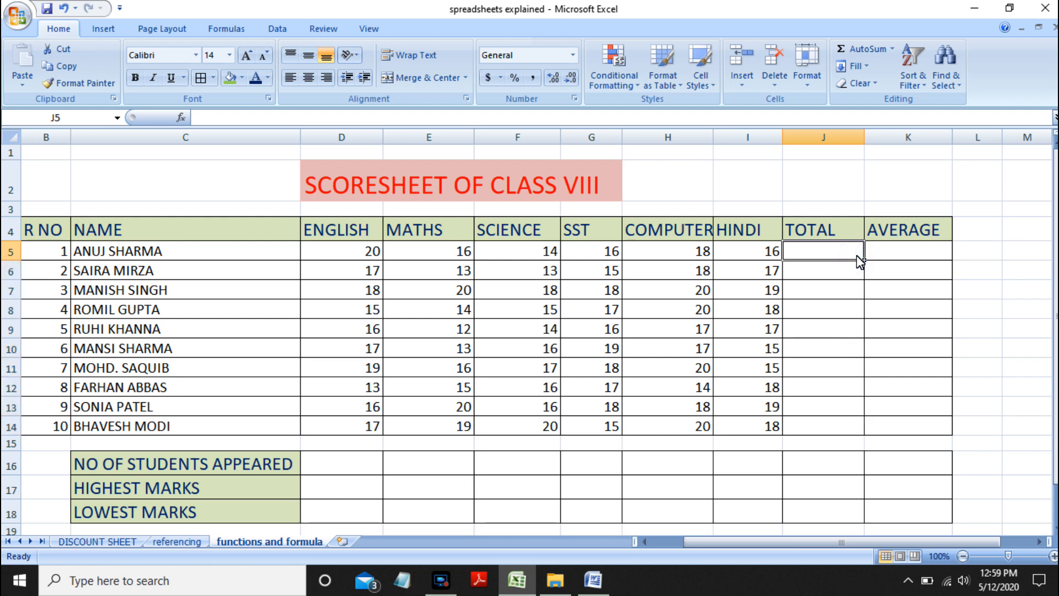
text(=)
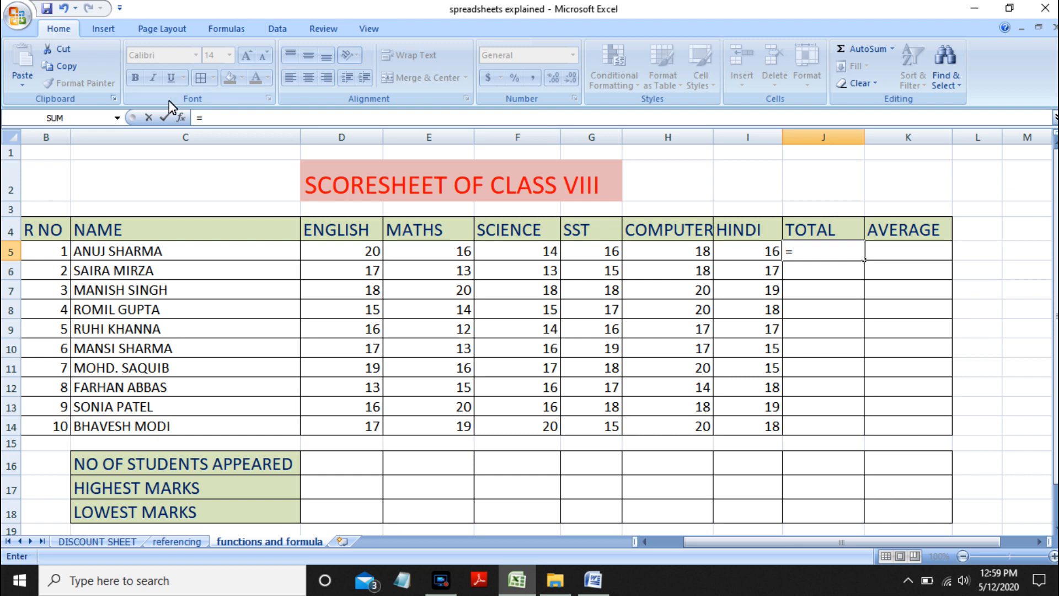
click(105, 28)
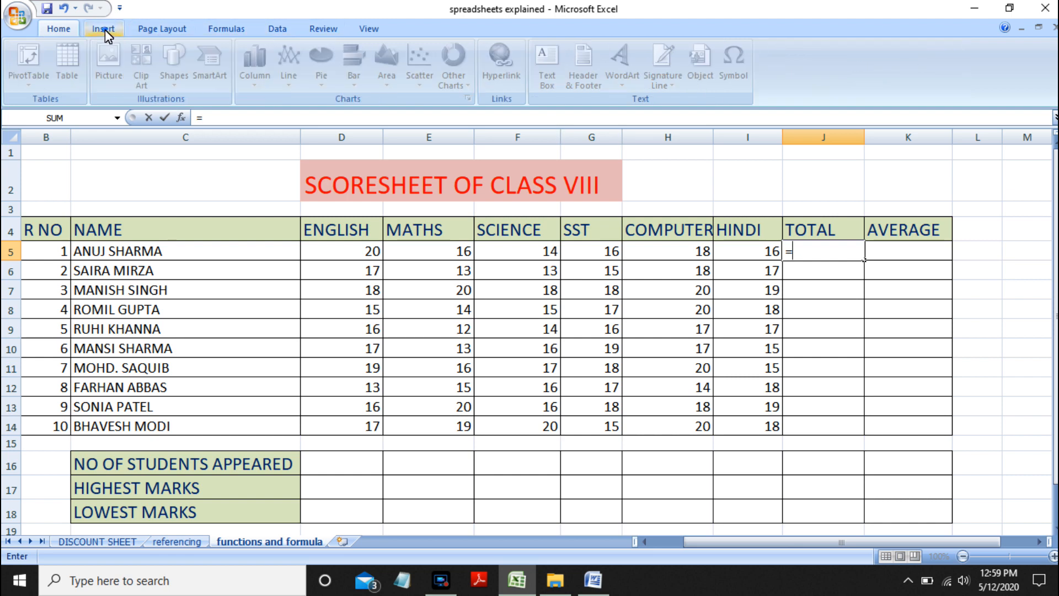
click(234, 28)
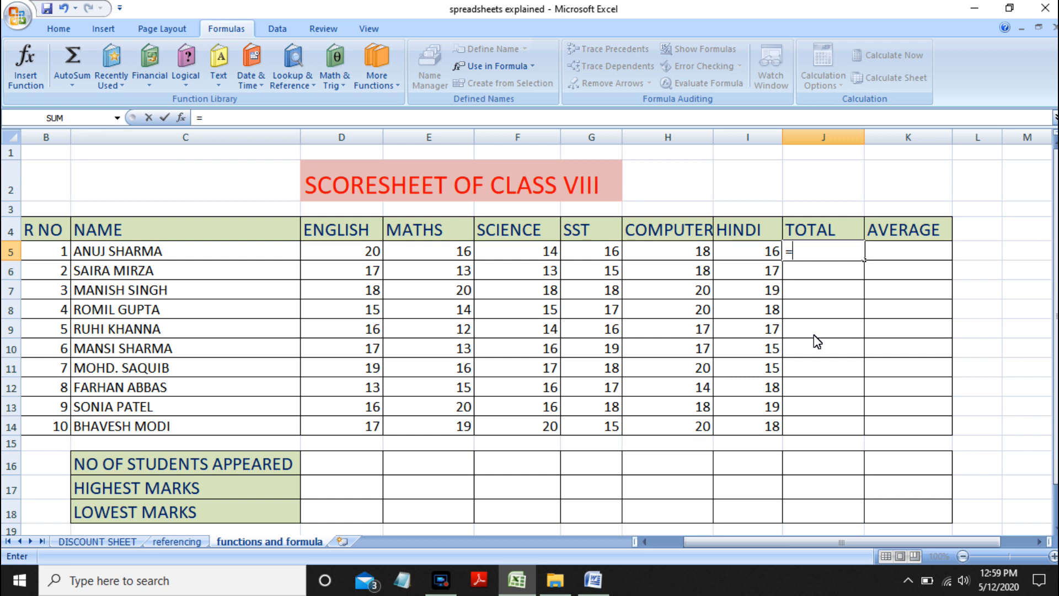
text(SUM)
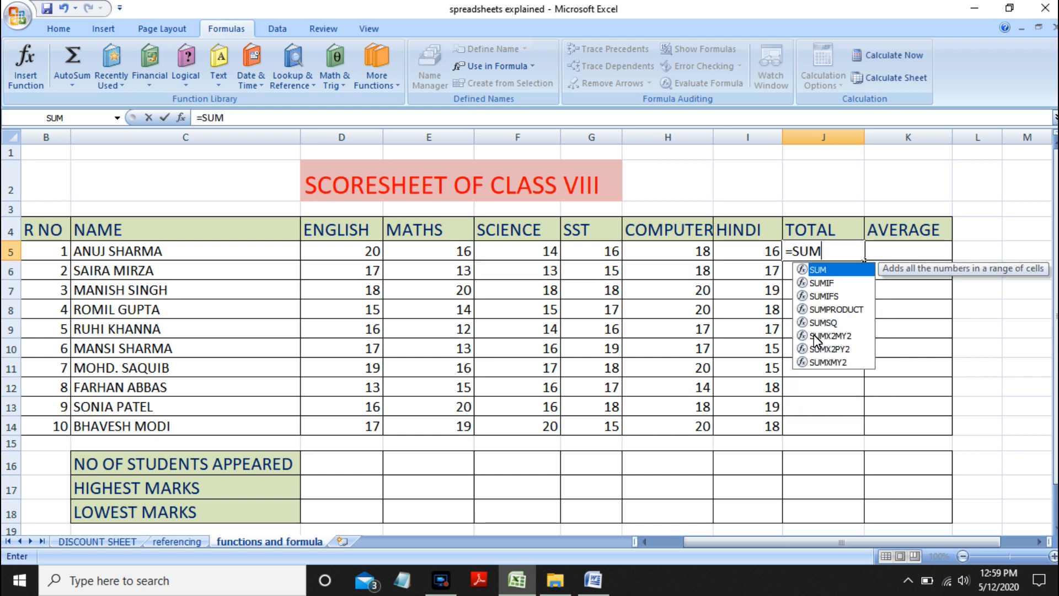
text(()
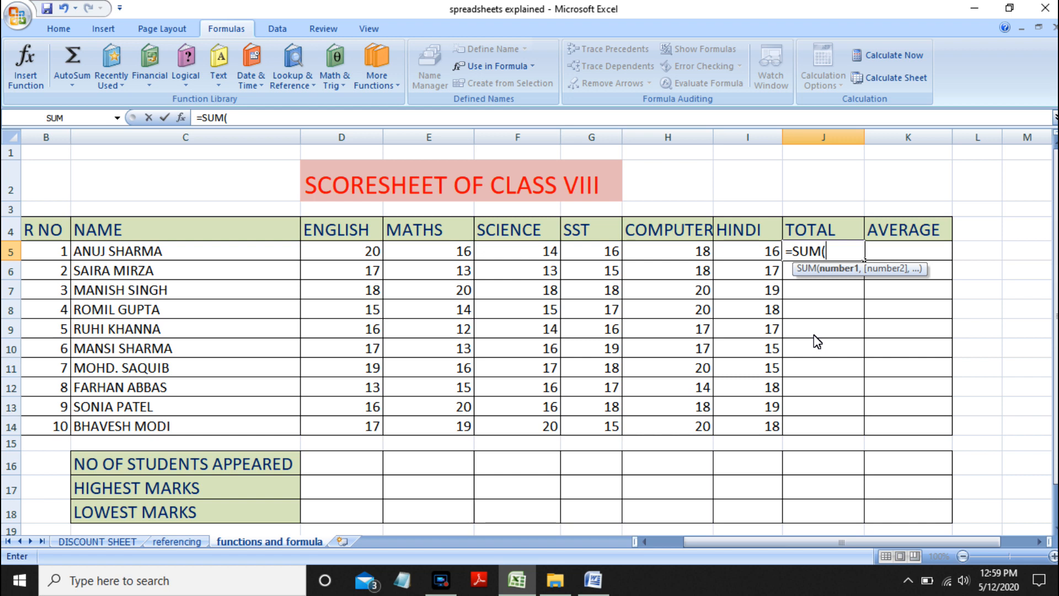
text(D5:)
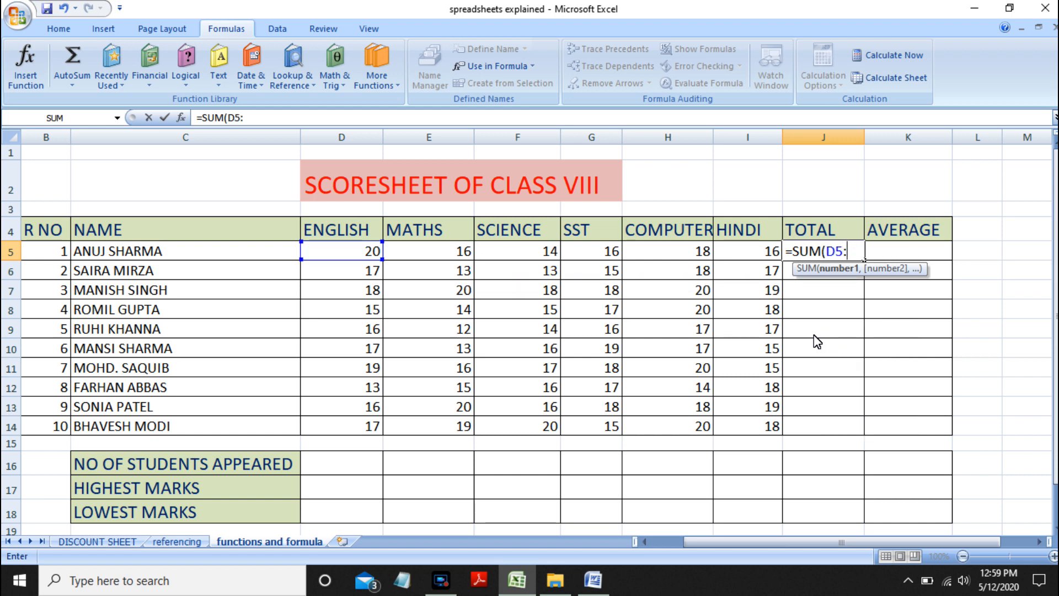
text(I)
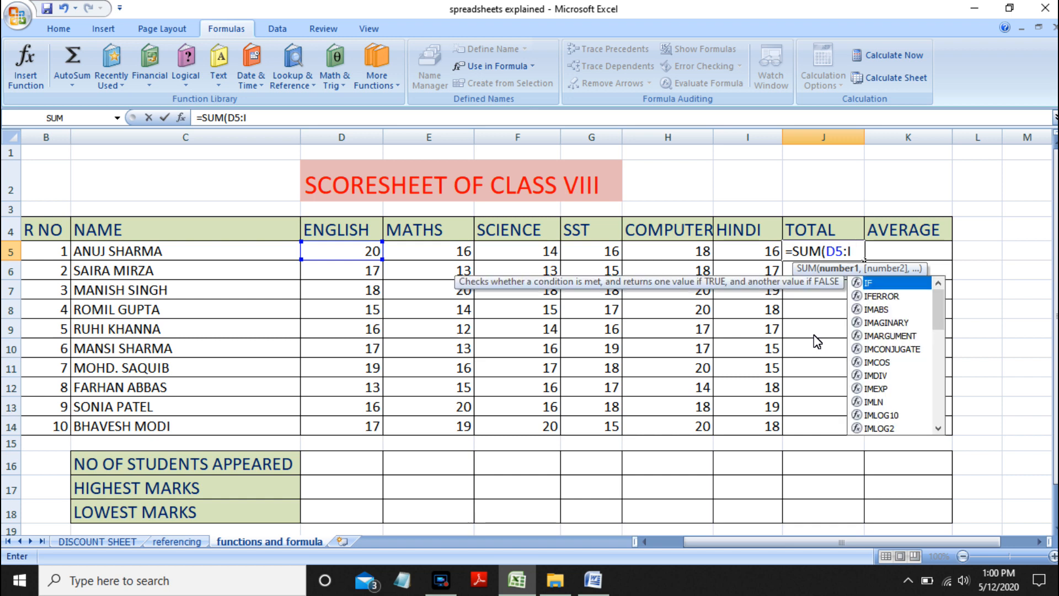
text(5))
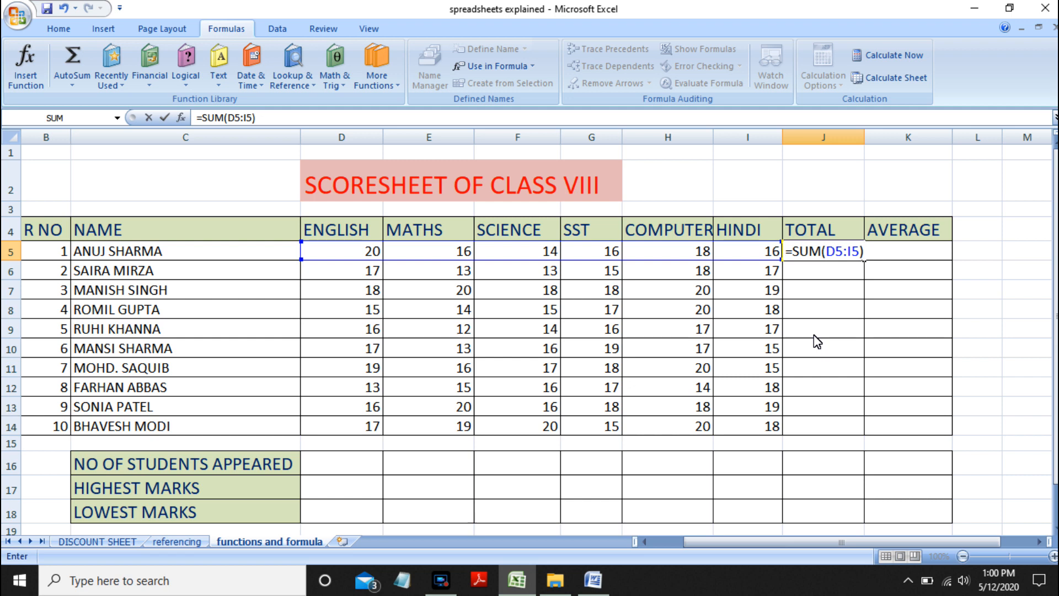
key(Return)
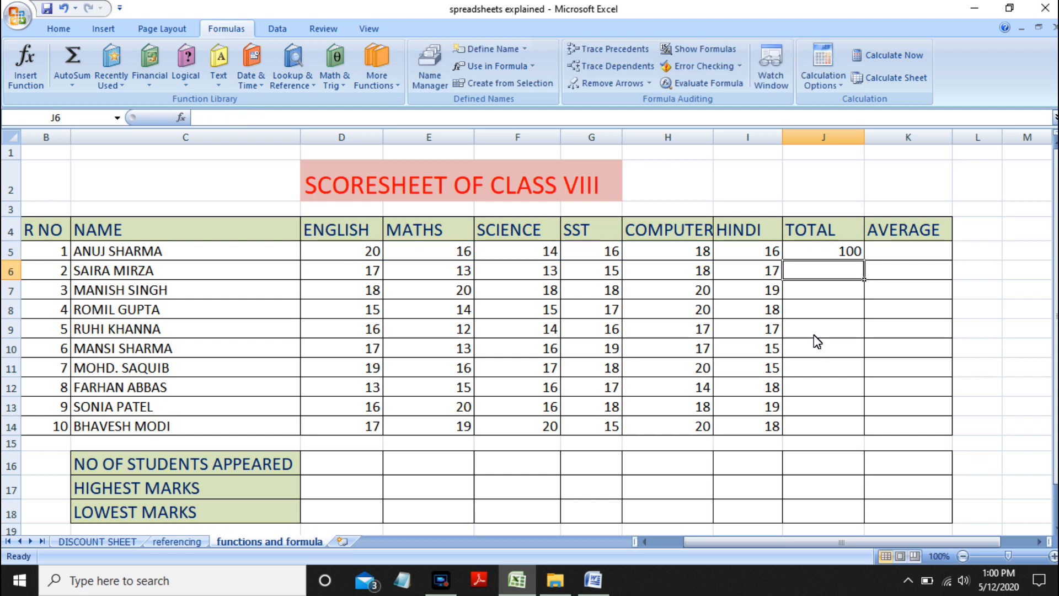
click(833, 260)
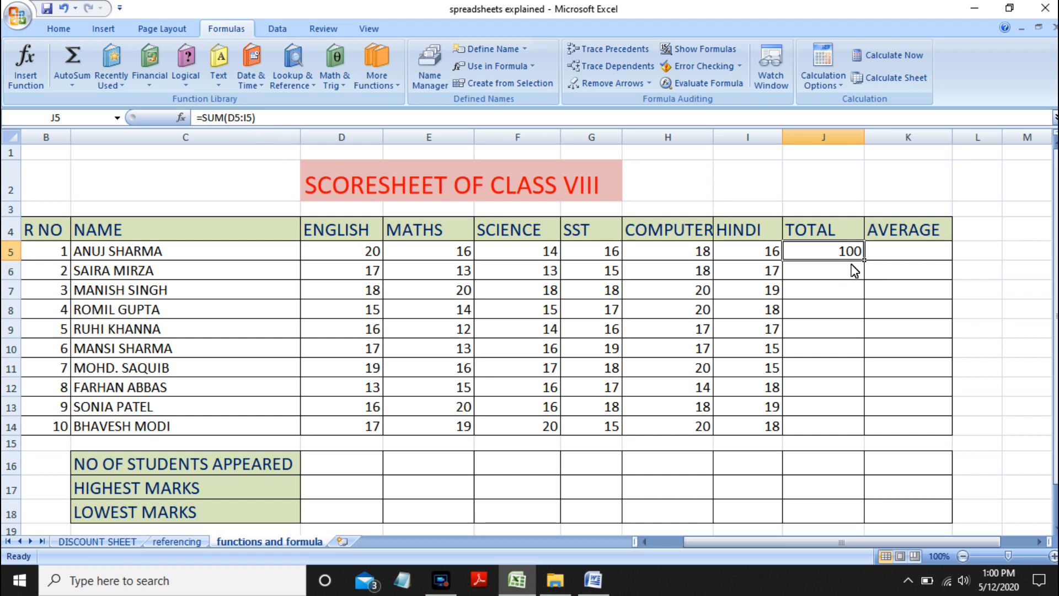
drag(864, 260, 856, 436)
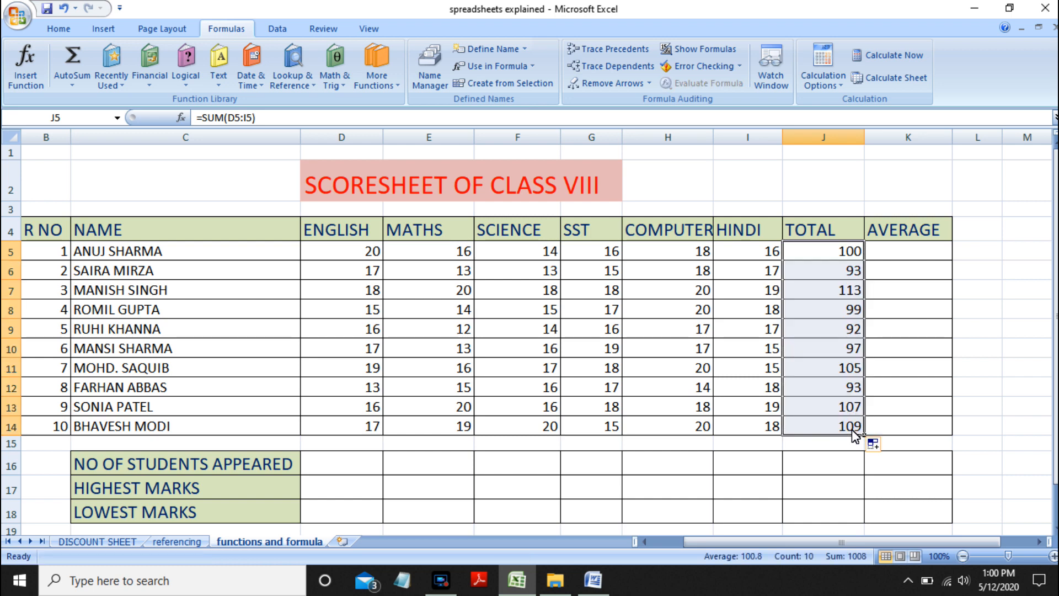
double_click(827, 347)
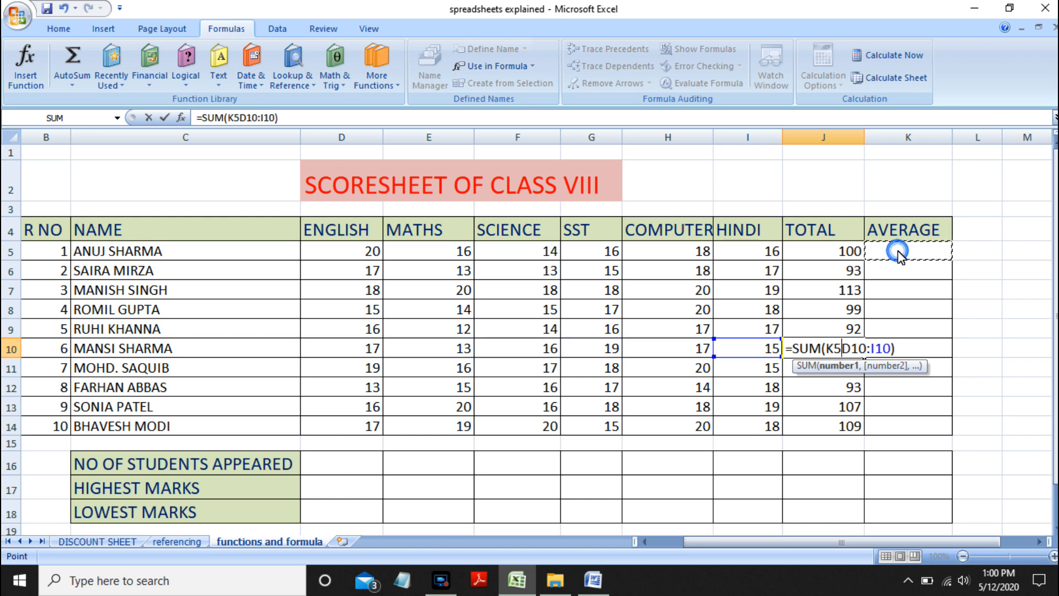
text(K)
key(BackSpace)
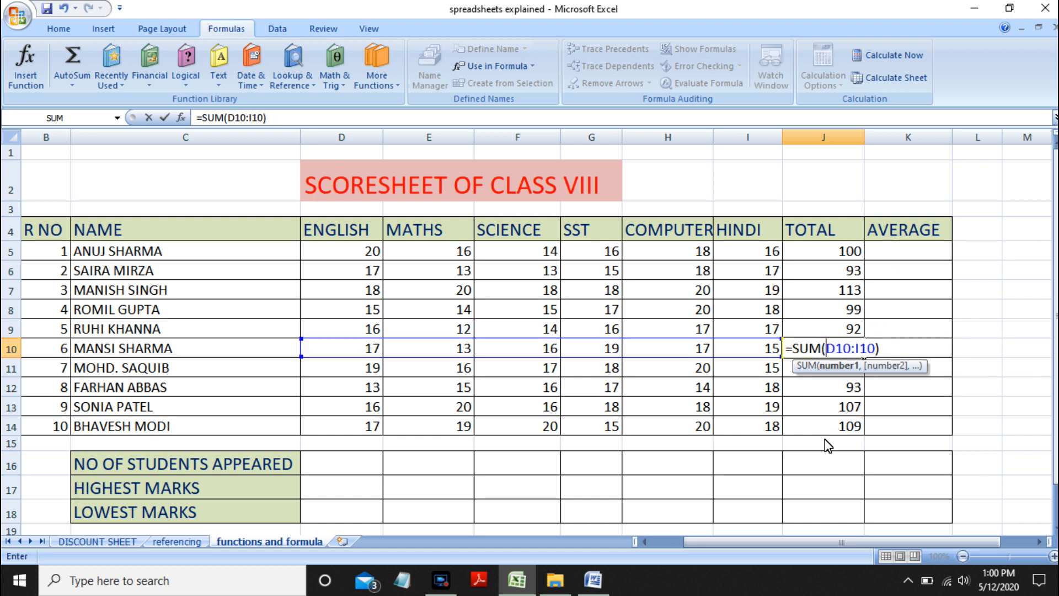
key(Return)
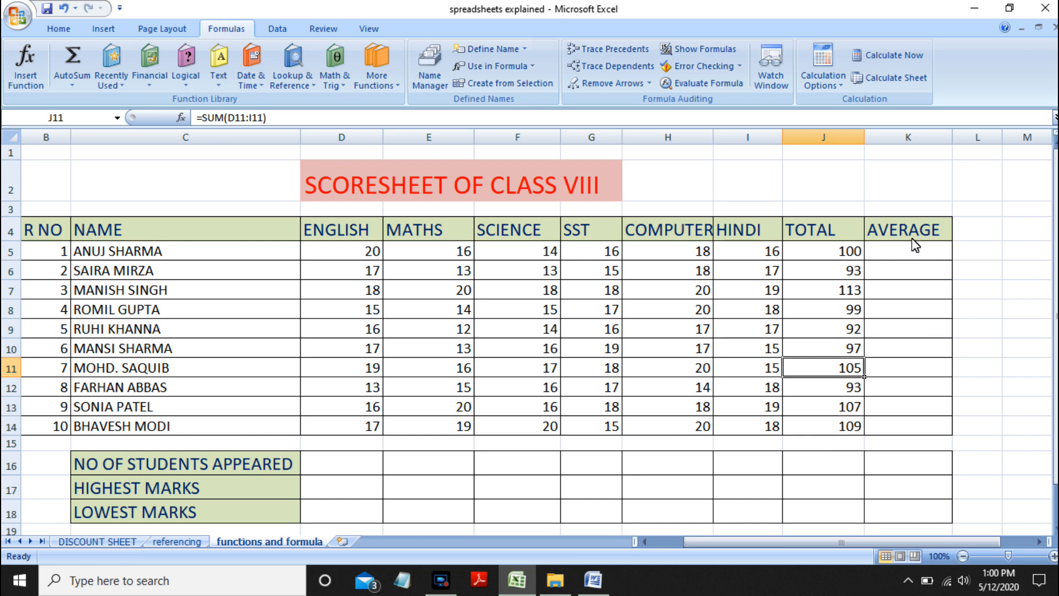
- Enter =AVERAGE(D5:I5) in K5 and fill it down the AVERAGE column to K14
click(911, 256)
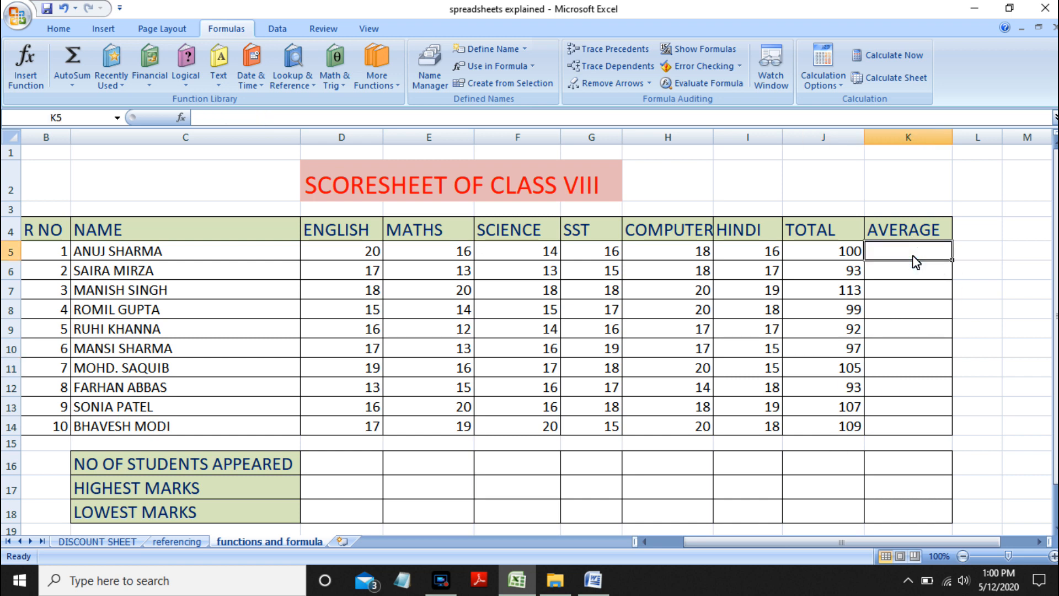
text(=)
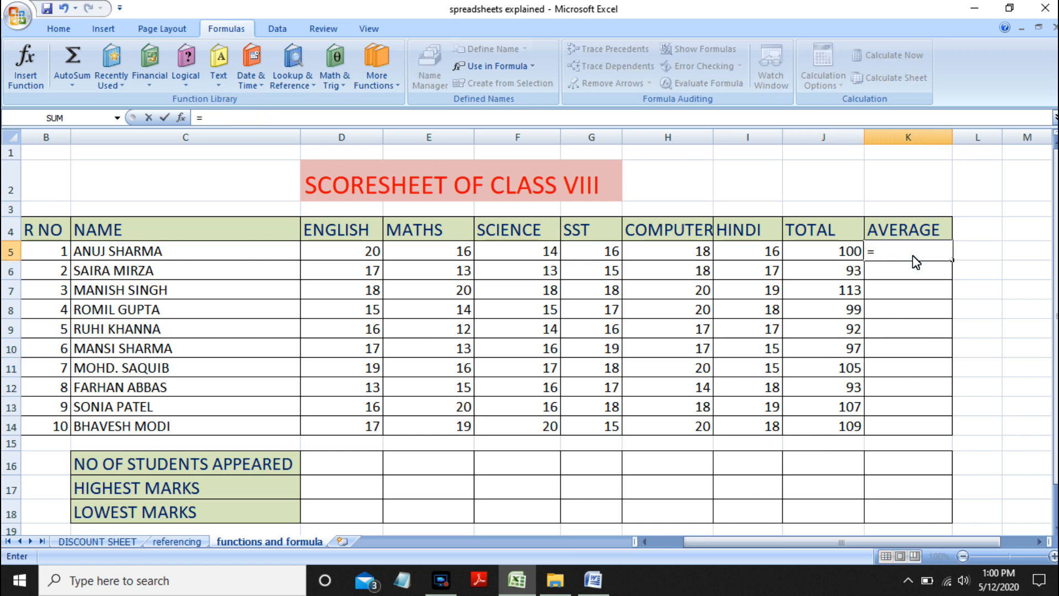
text(AVERAGE()
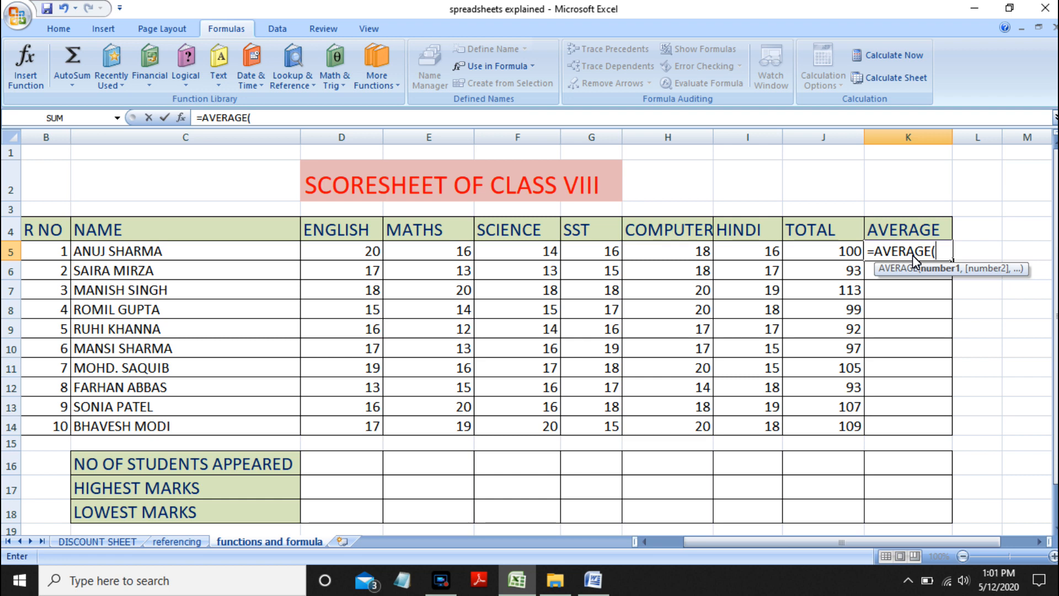
text(D5)
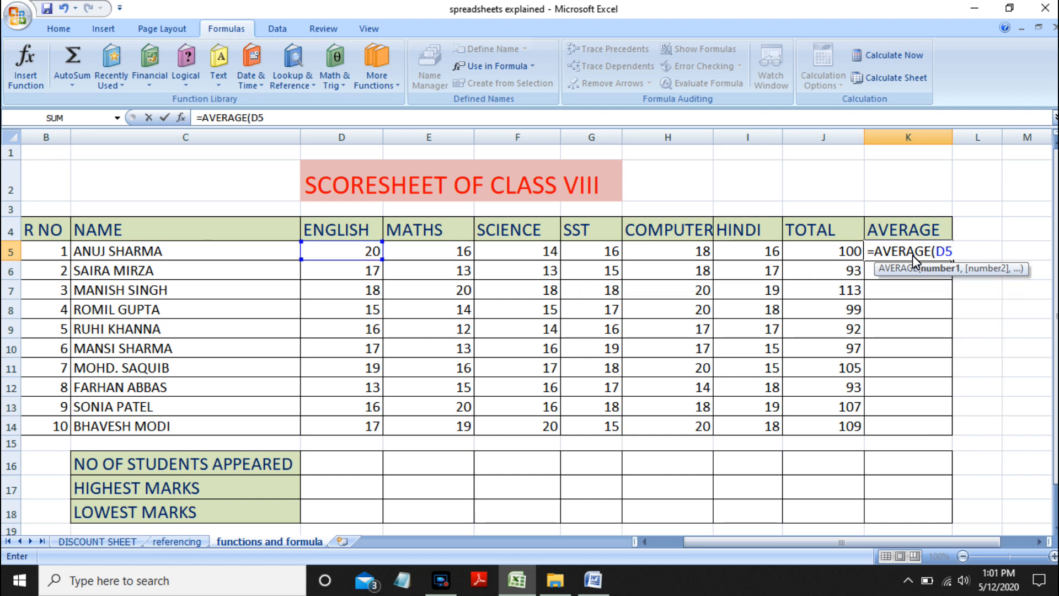
text(:)
text(I5)
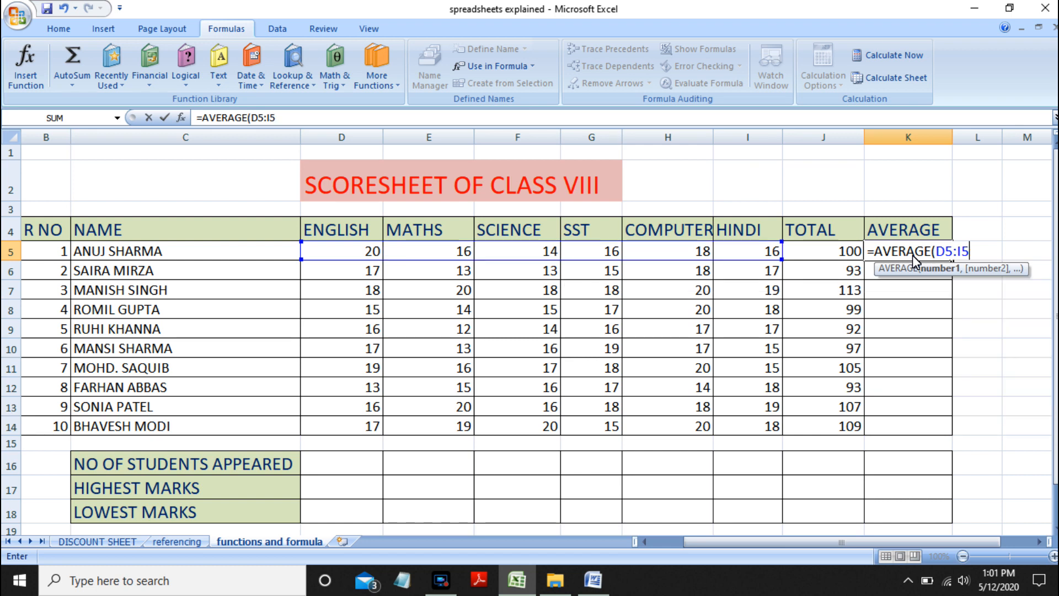
text())
key(Return)
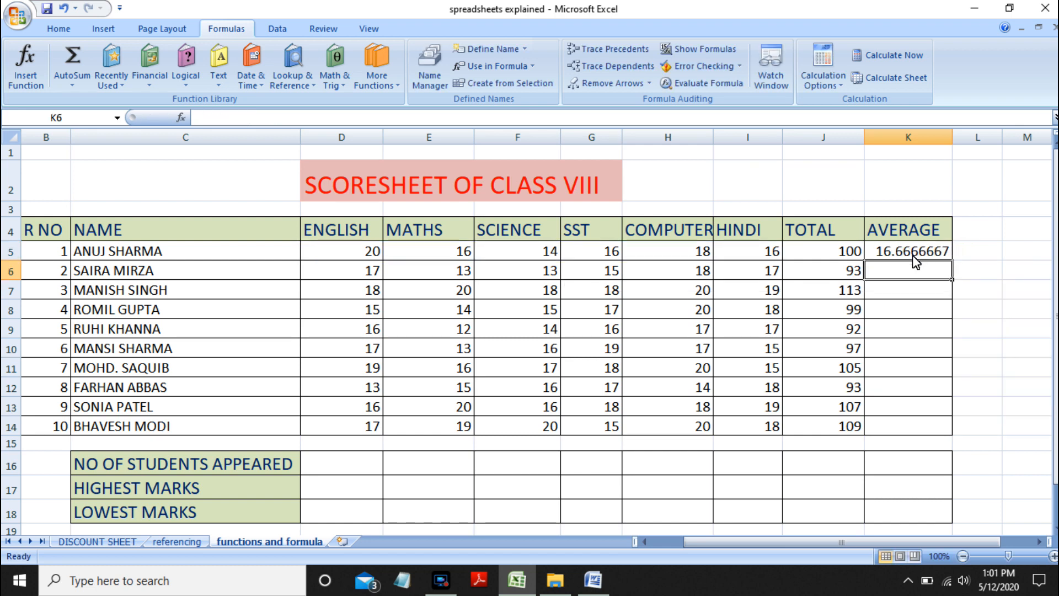
click(938, 256)
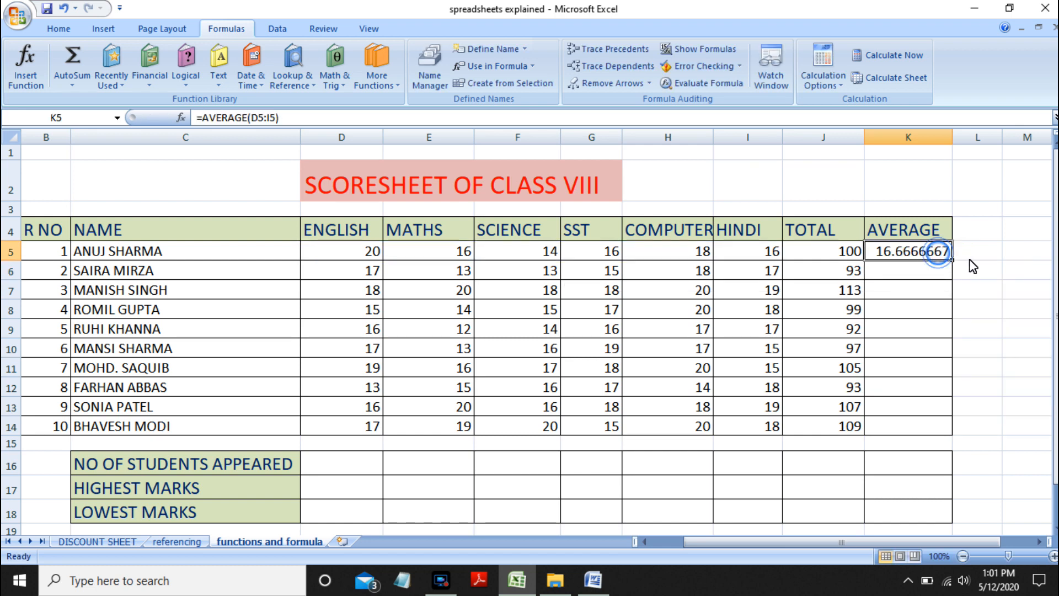
drag(952, 260, 949, 439)
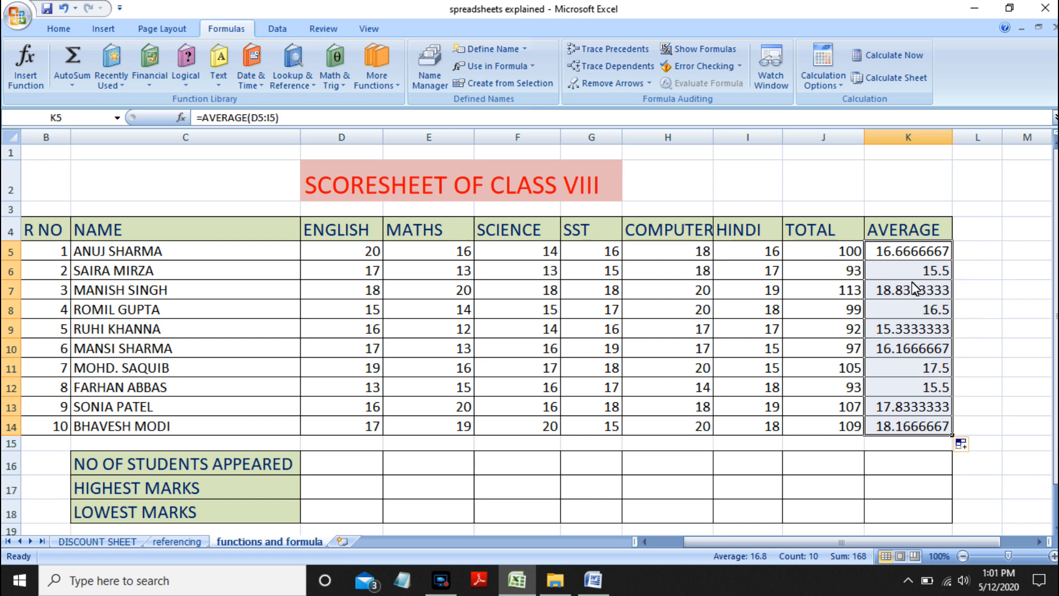
- Reduce the decimal places of the averages in K5:K14 until they show as whole numbers
click(54, 32)
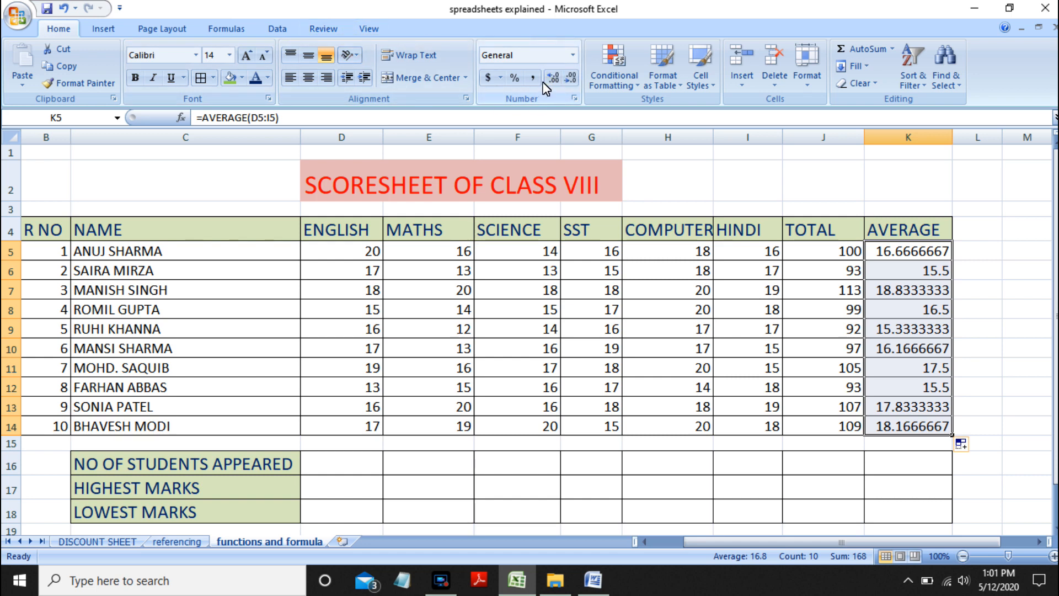
click(571, 79)
click(572, 80)
click(572, 79)
click(572, 80)
click(571, 79)
click(571, 80)
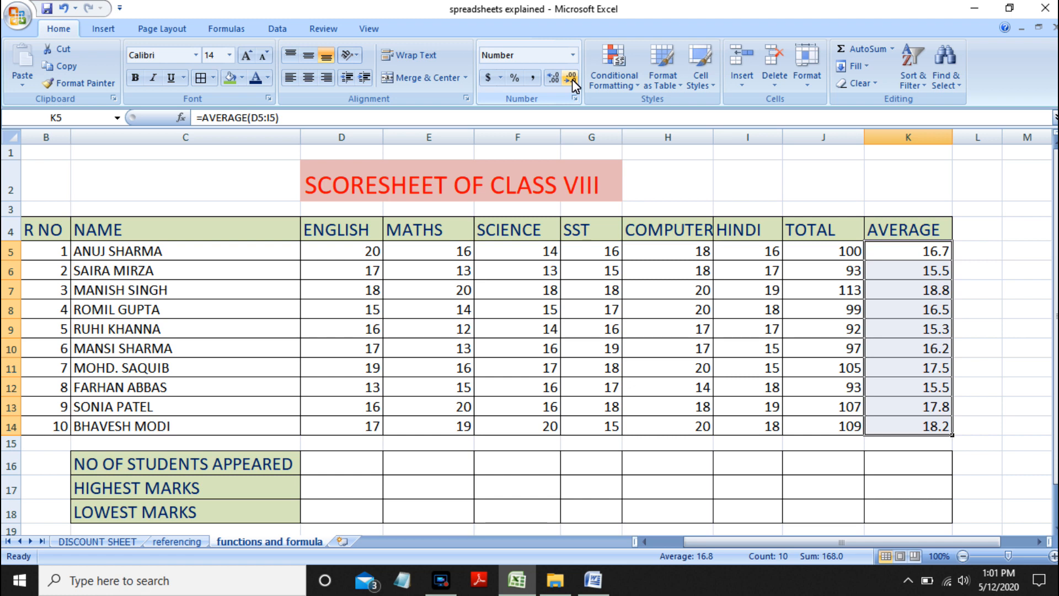
click(572, 80)
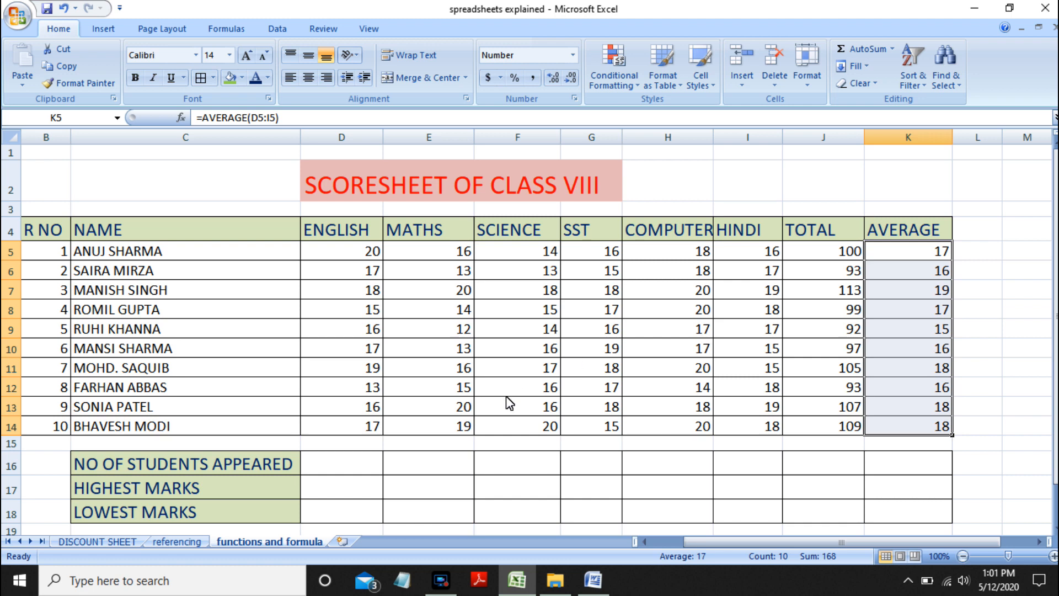
- Clear the individual subject marks in cells D10, E8, G8, F6, H13 and H9
click(358, 473)
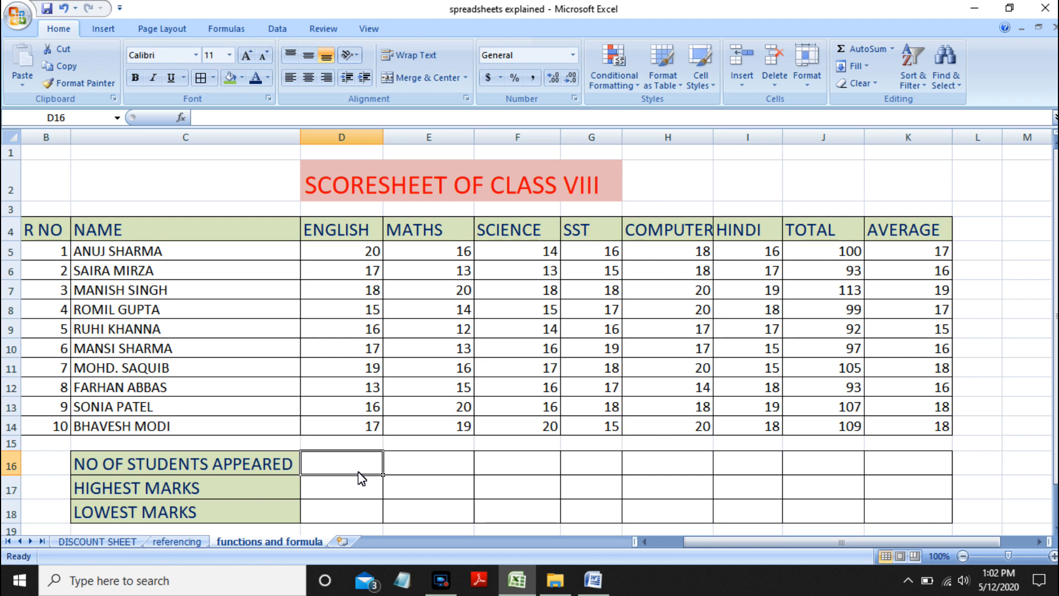
click(370, 356)
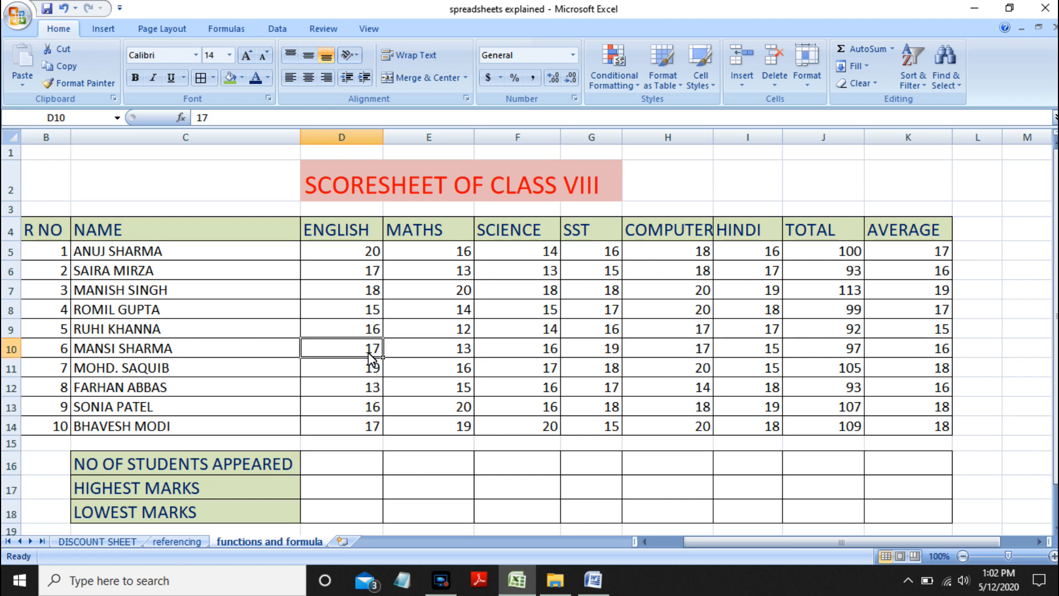
key(Delete)
click(464, 312)
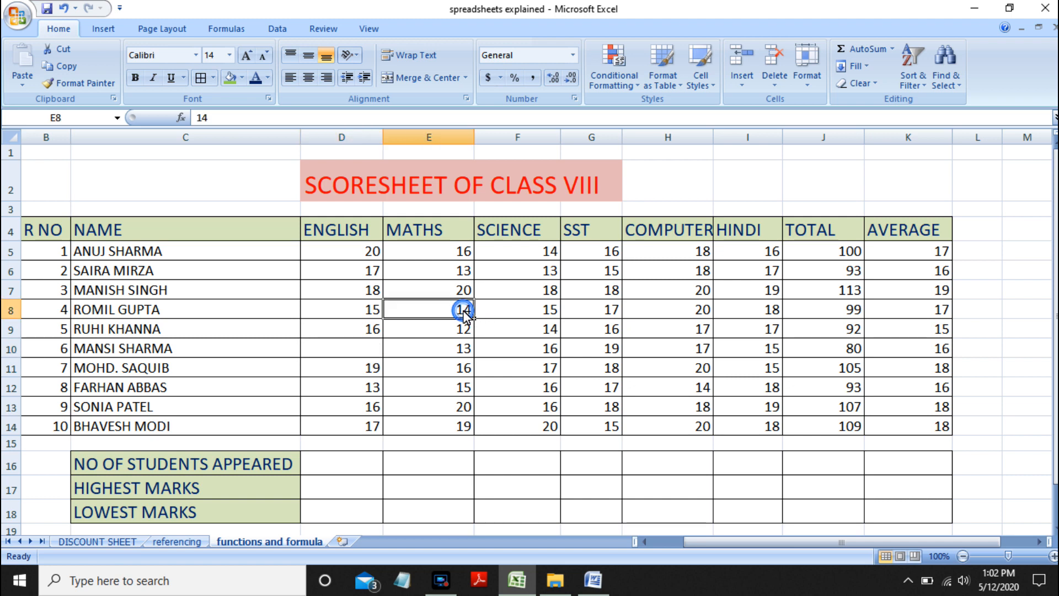
key(Delete)
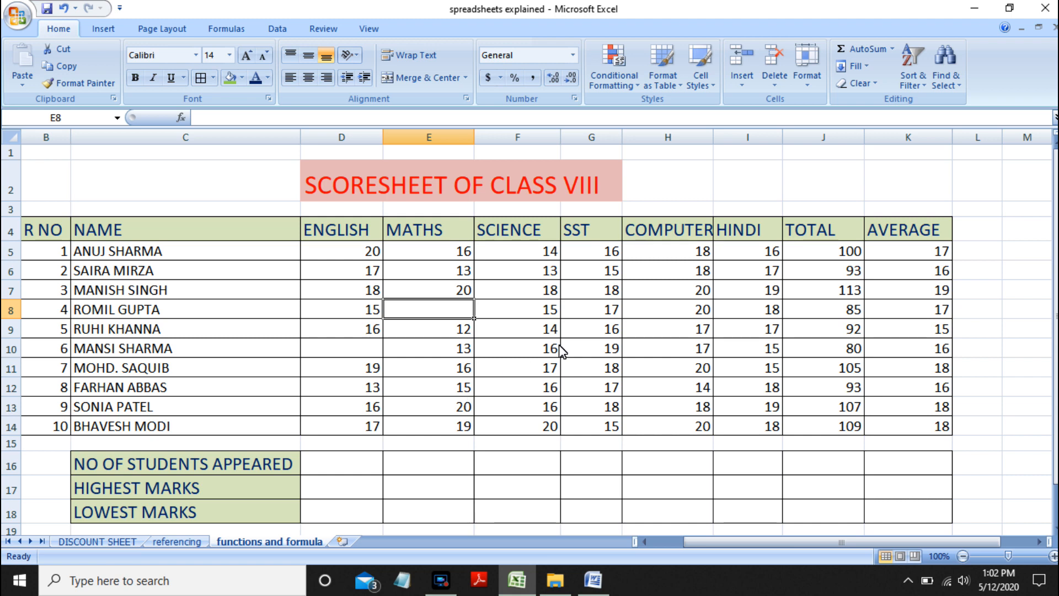
click(599, 314)
key(Delete)
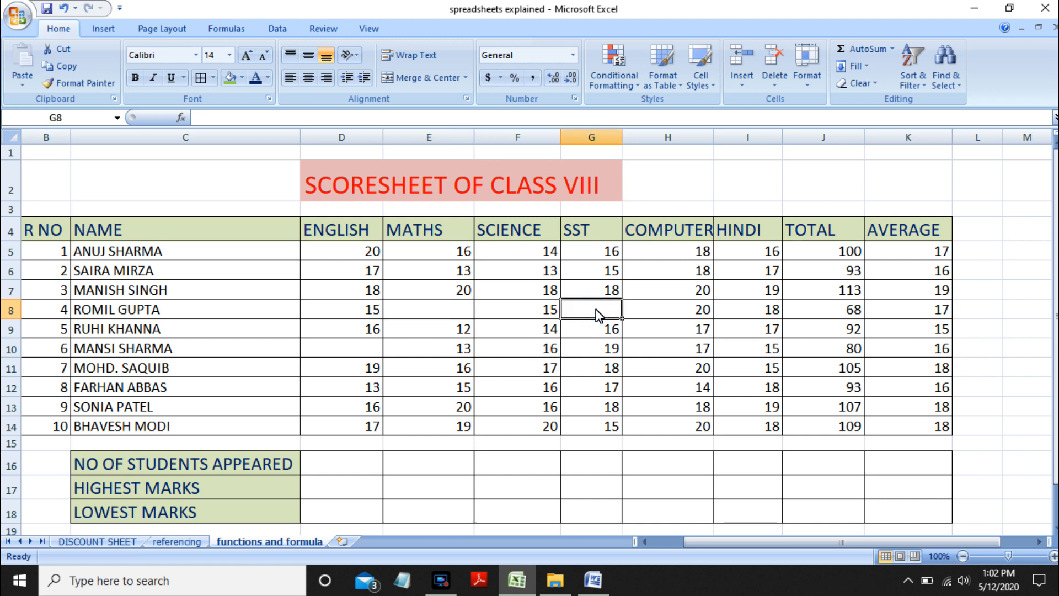
click(525, 277)
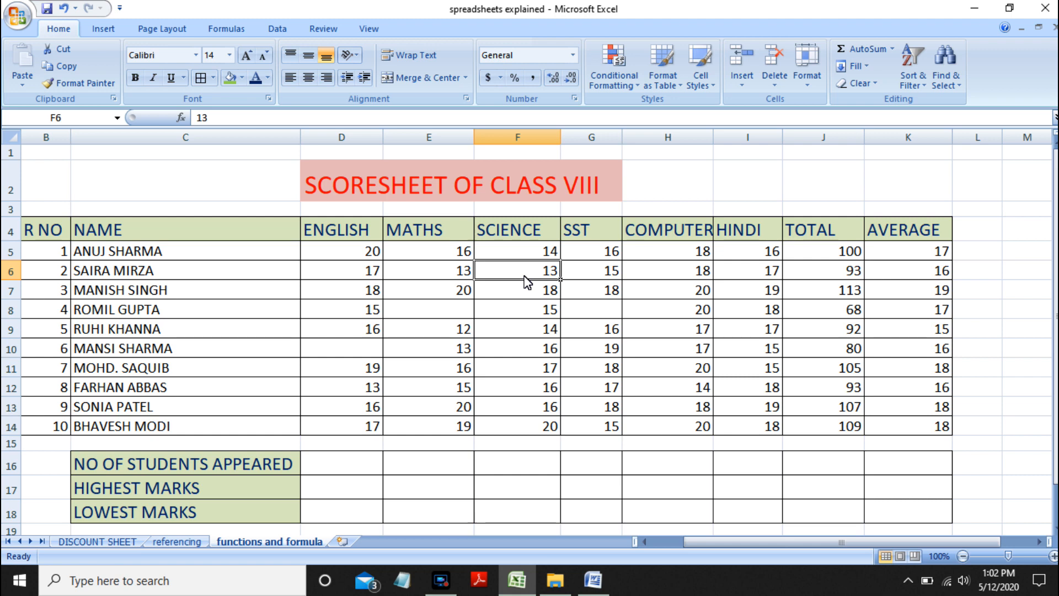
key(Delete)
click(695, 411)
key(Delete)
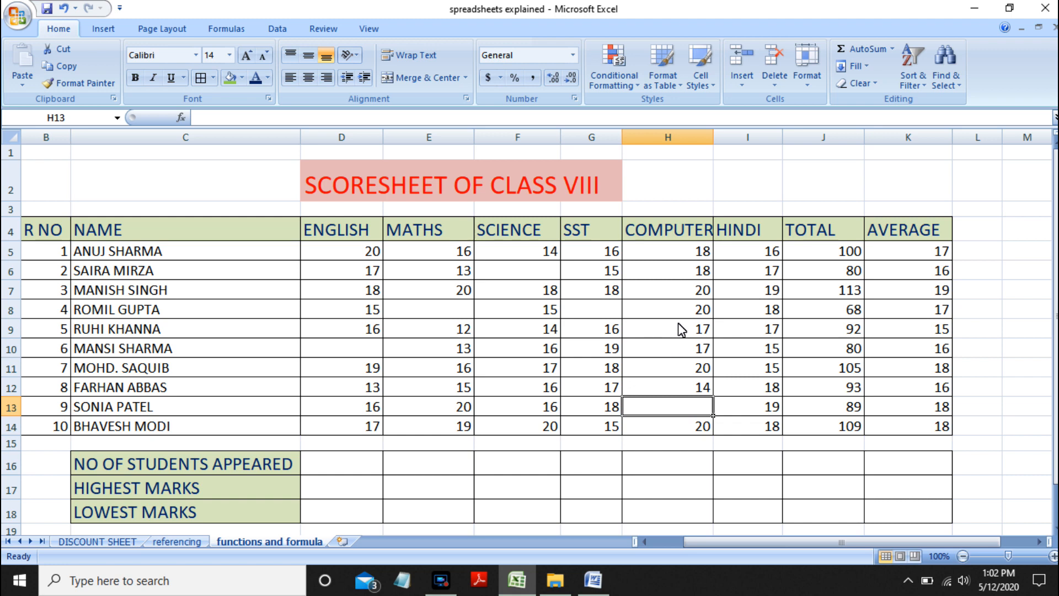
click(700, 329)
key(Delete)
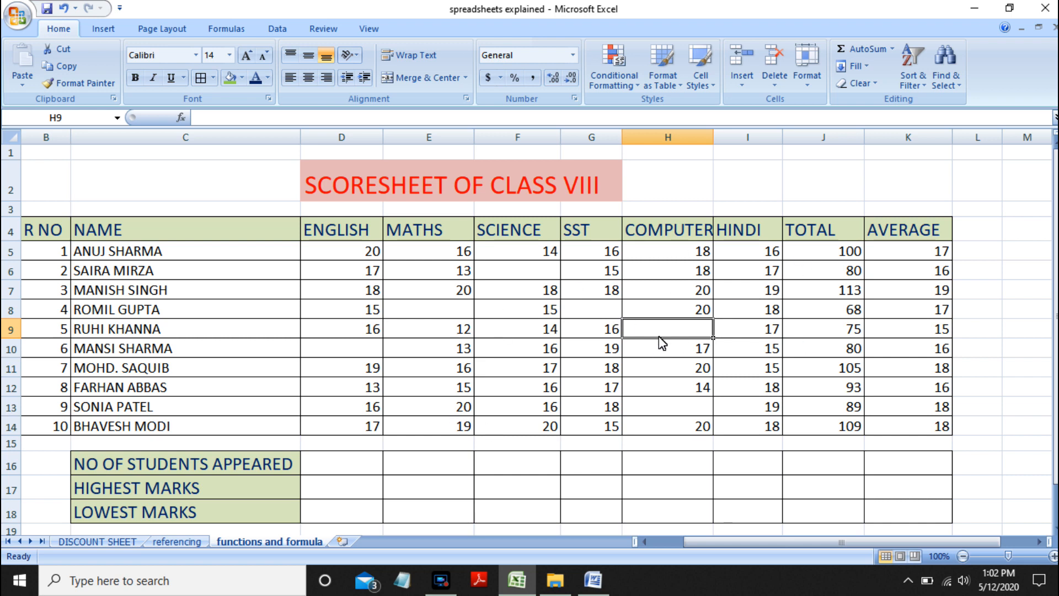
click(854, 330)
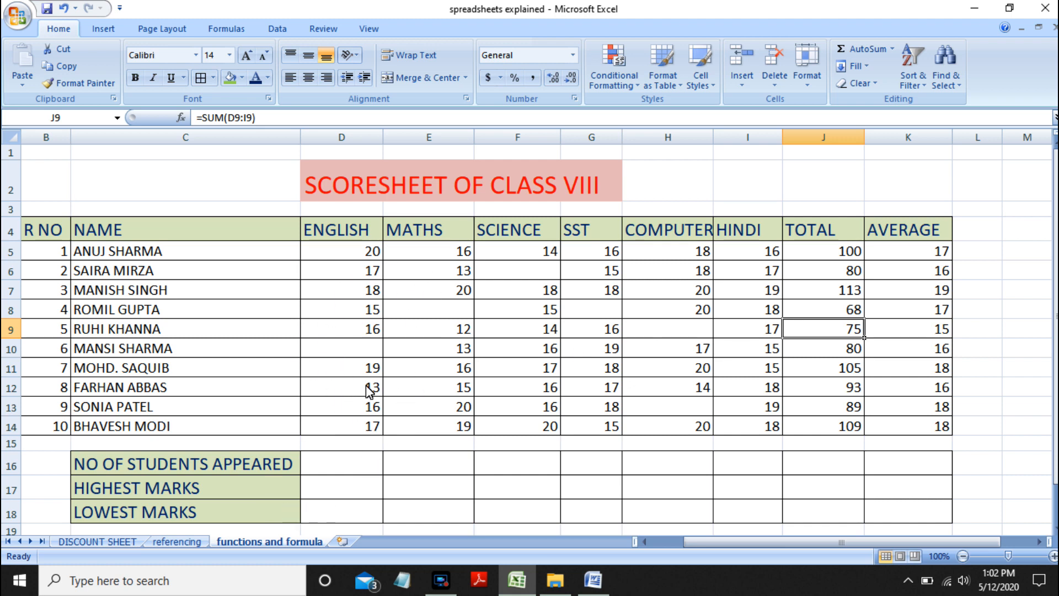
- Enter =COUNT(D5:D14) in D16 for the students appeared and fill it across the subject columns to I16
click(345, 462)
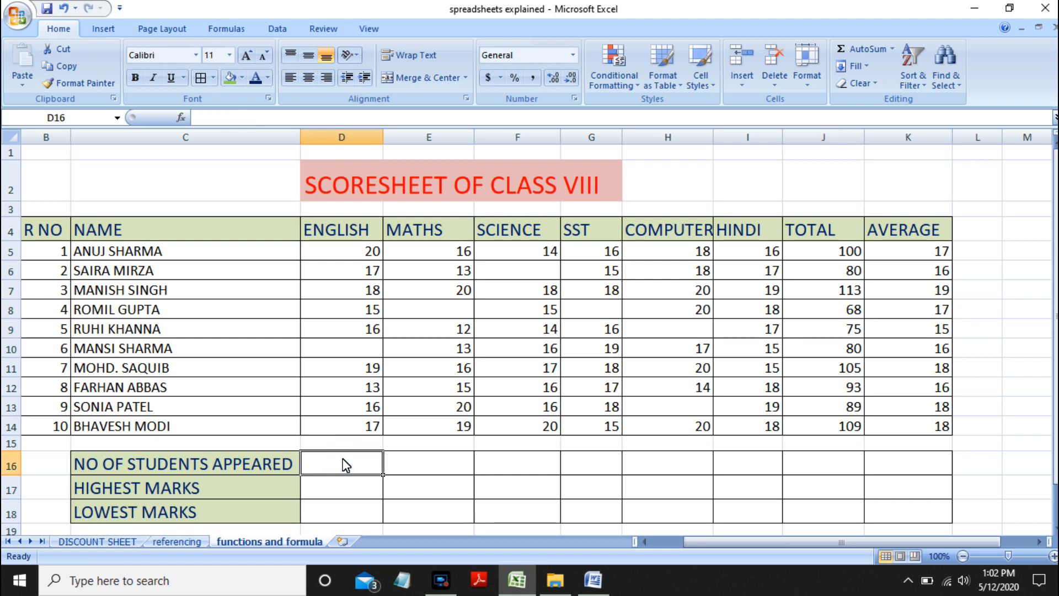
text(=)
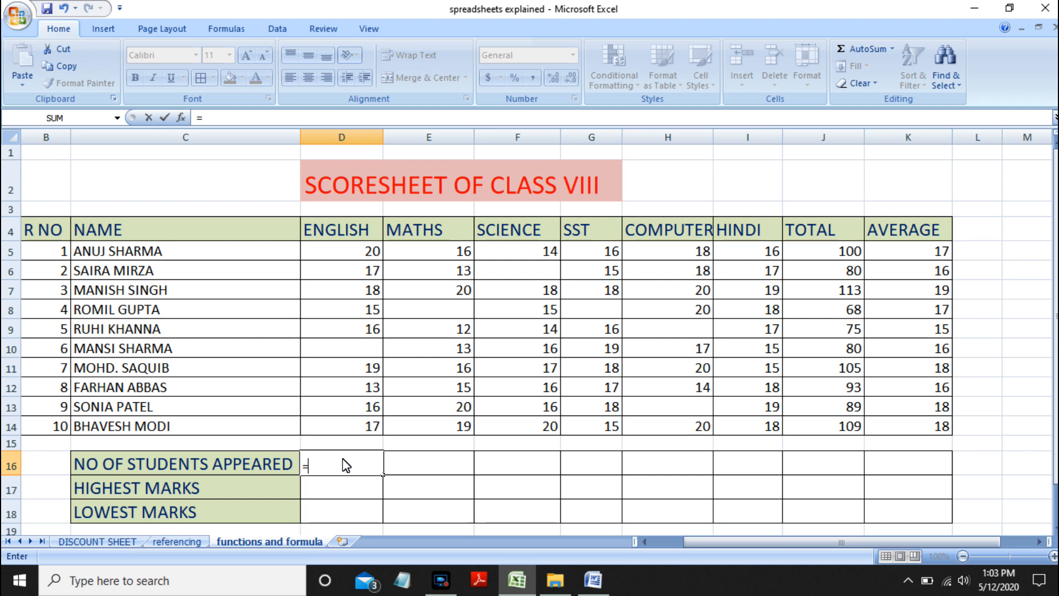
text(COUNT)
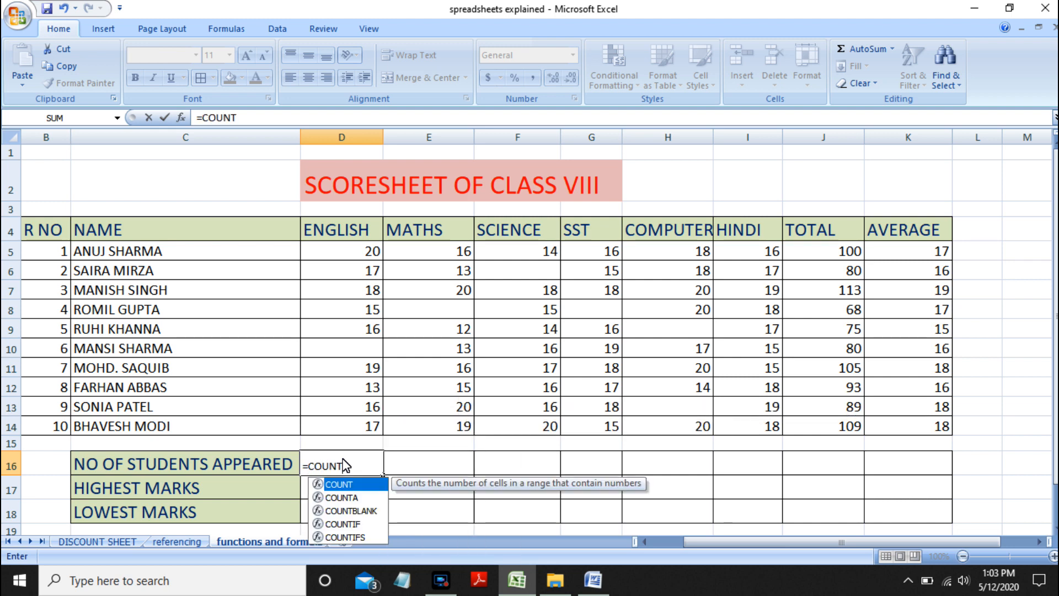
text(()
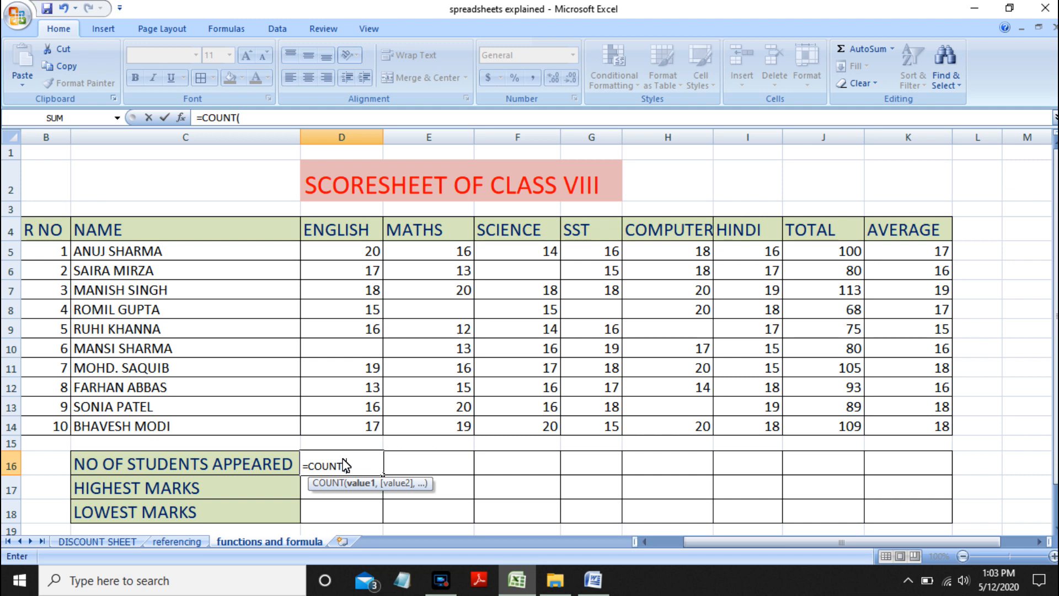
text(D5:D14))
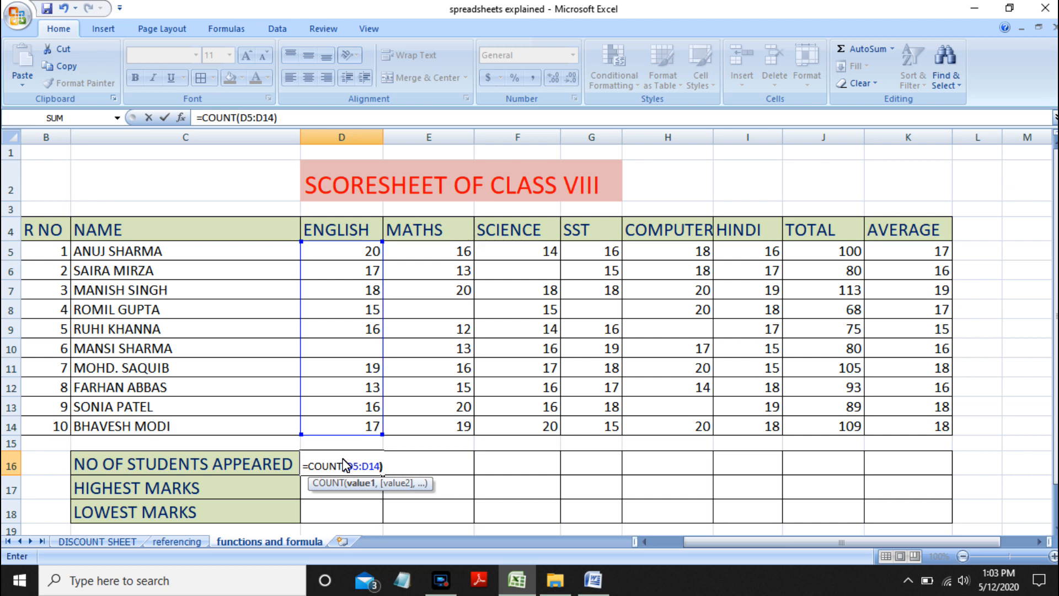
key(Return)
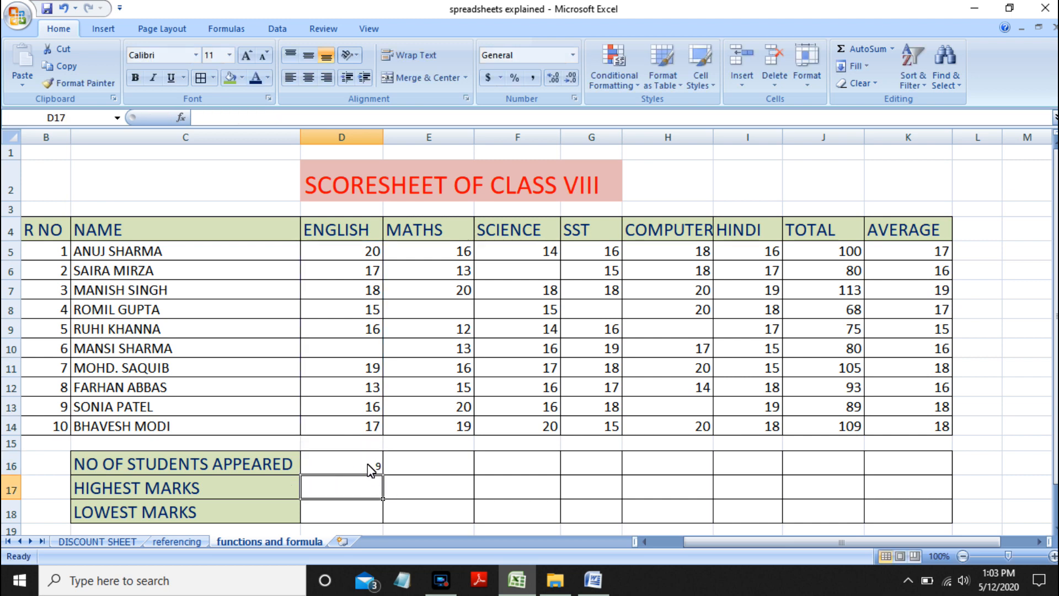
click(369, 468)
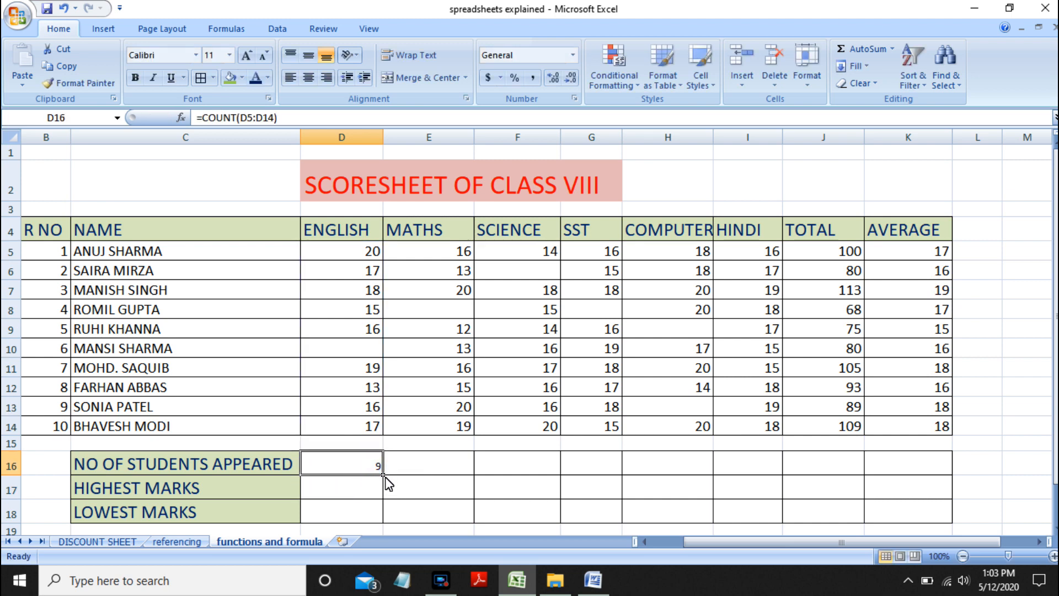
drag(383, 475, 791, 466)
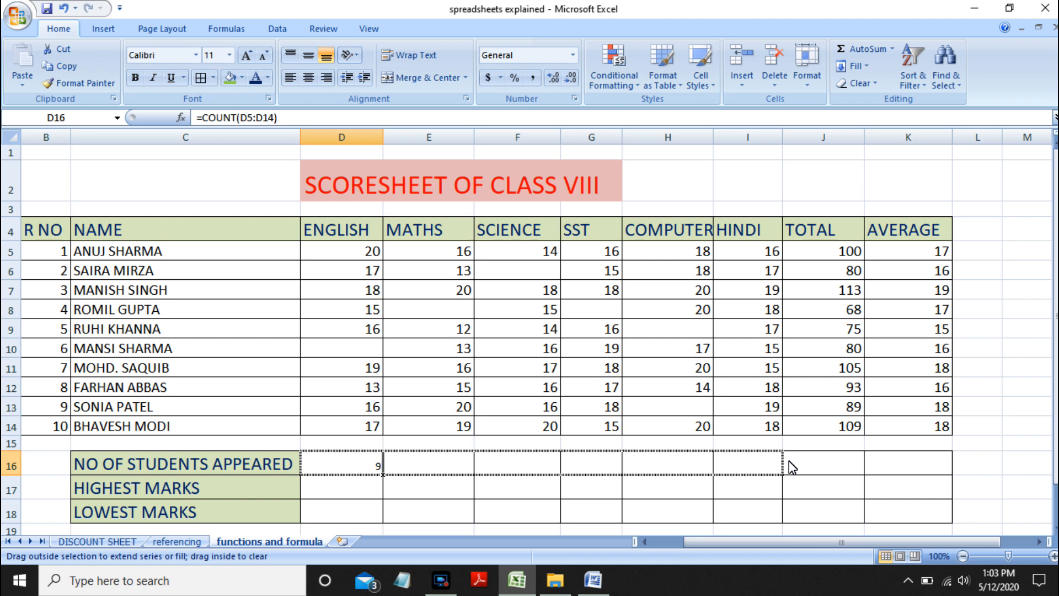
drag(789, 464, 788, 466)
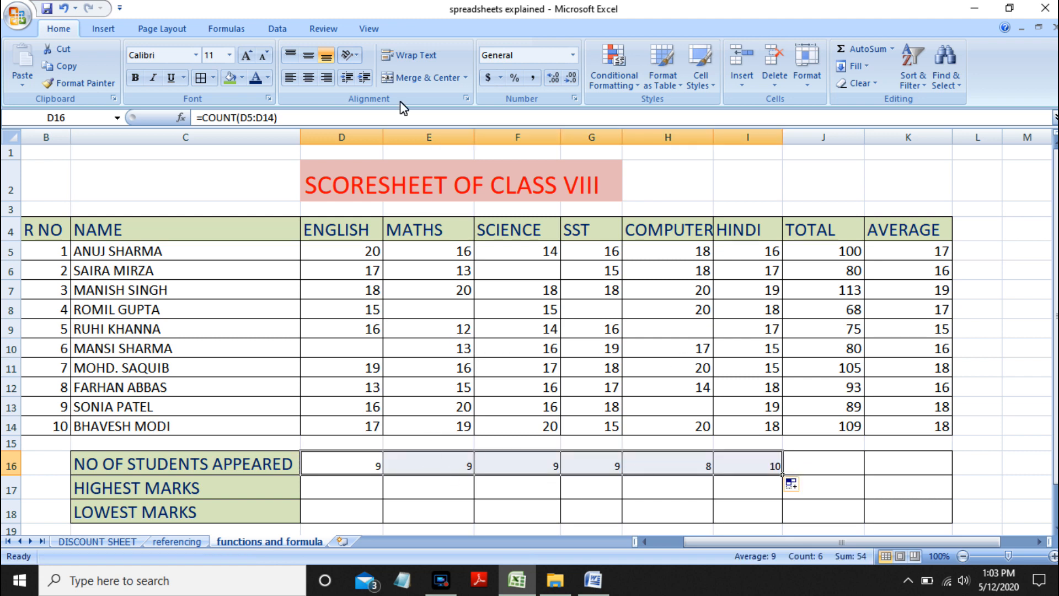
- Format the student counts in D16:I16 with font size 14 and a green cell fill
click(229, 55)
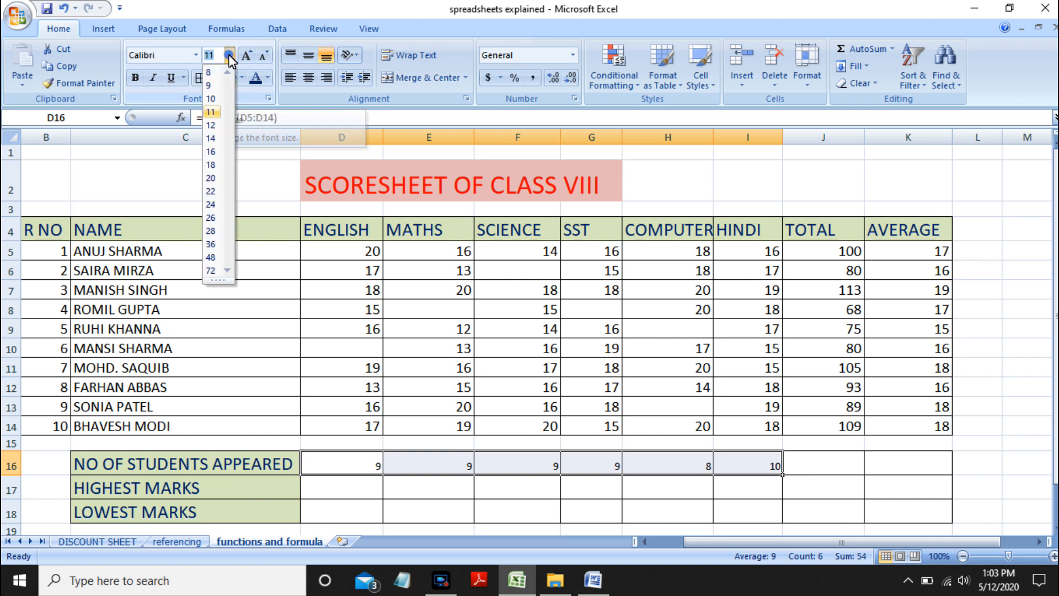
click(213, 139)
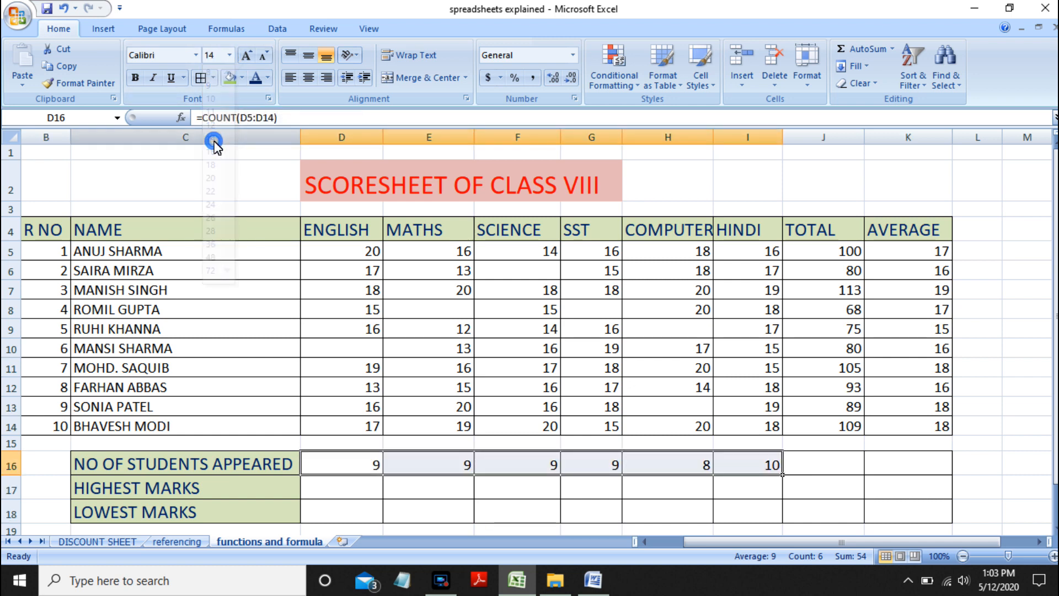
click(226, 84)
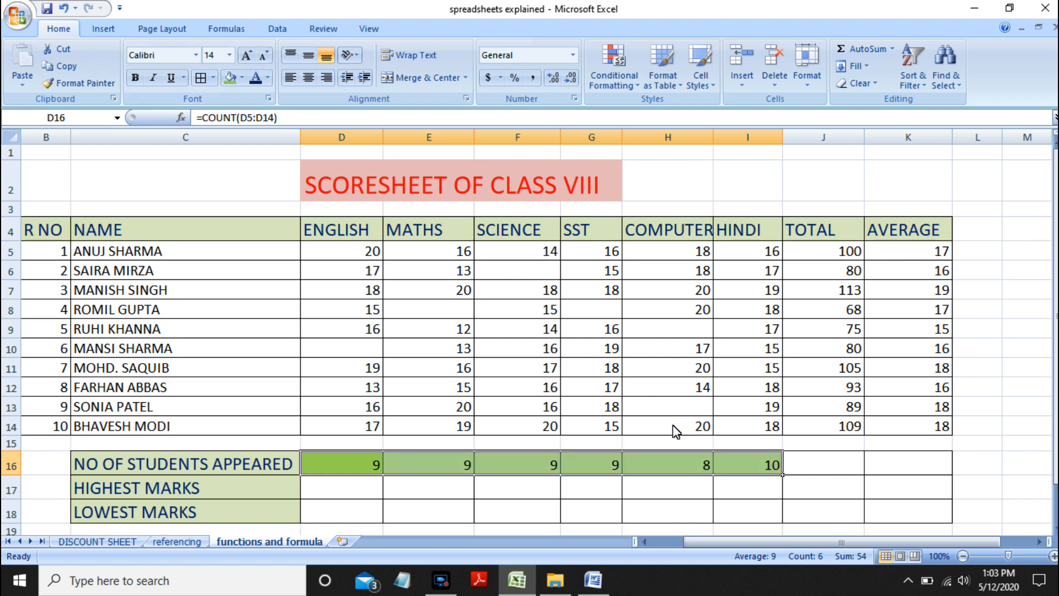
- Enter =MAX(D5:D14) in D17 for the highest marks and fill it across to the average column, K17
click(348, 489)
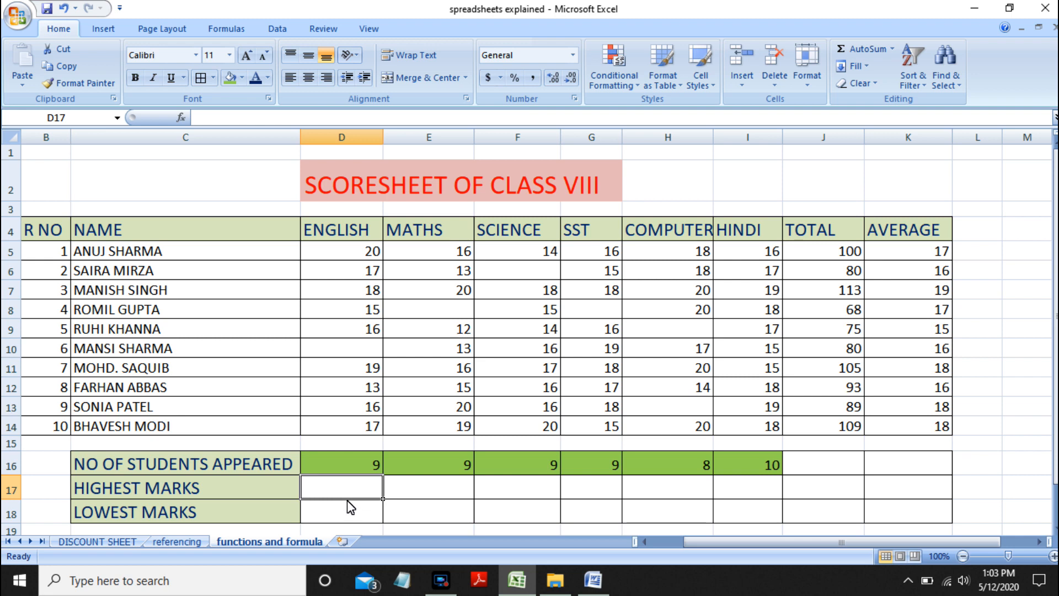
text(=)
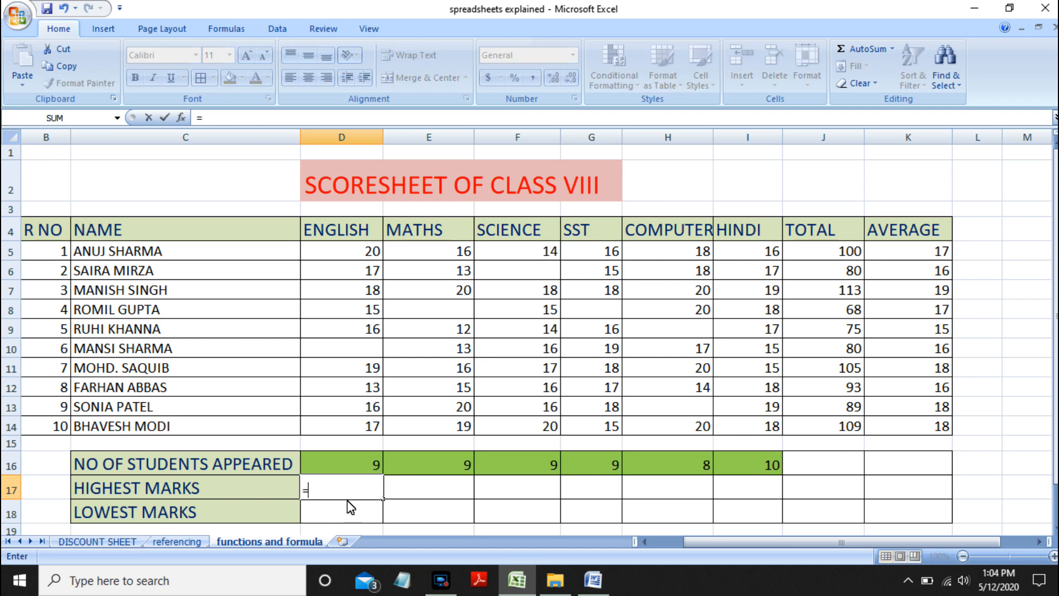
text(MA)
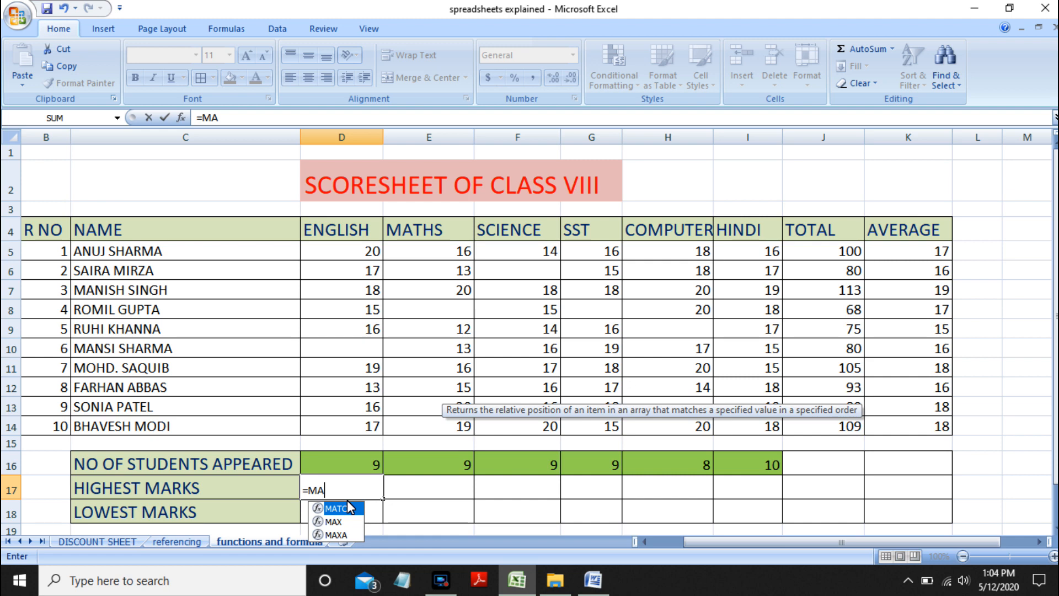
text(X()
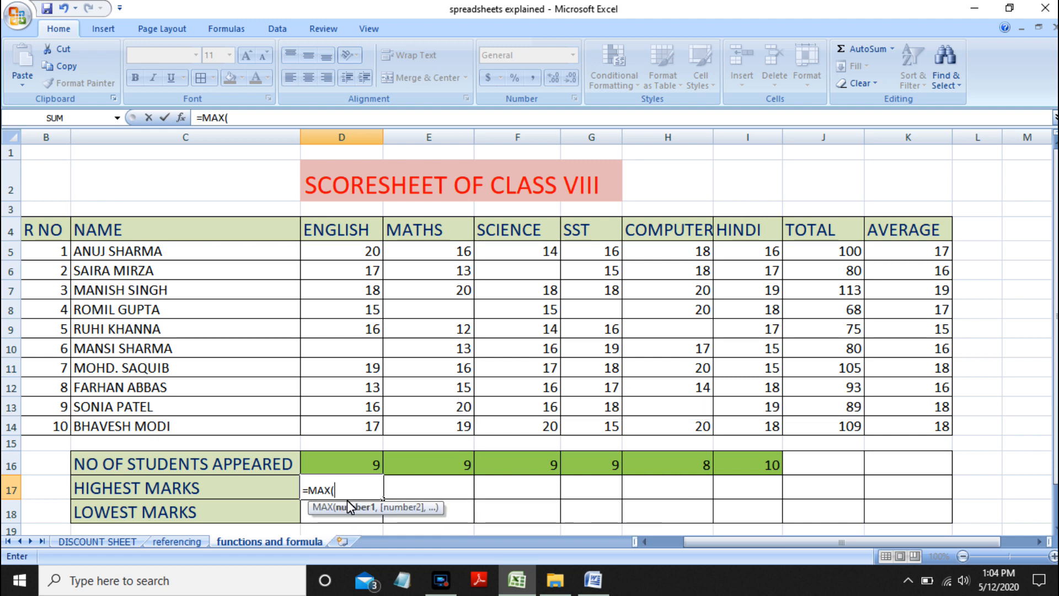
text(D)
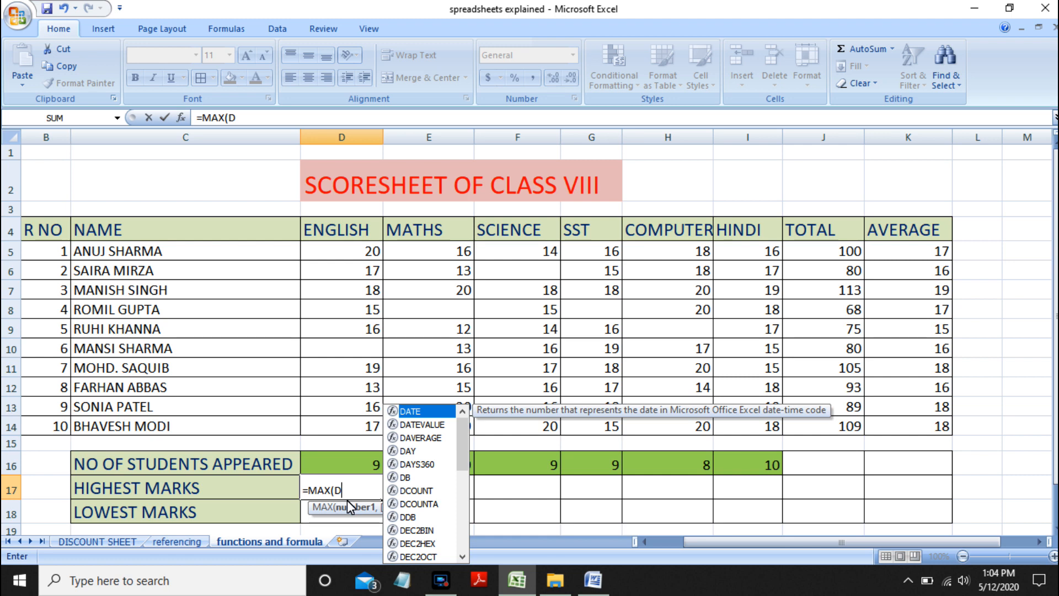
text(5:D14)
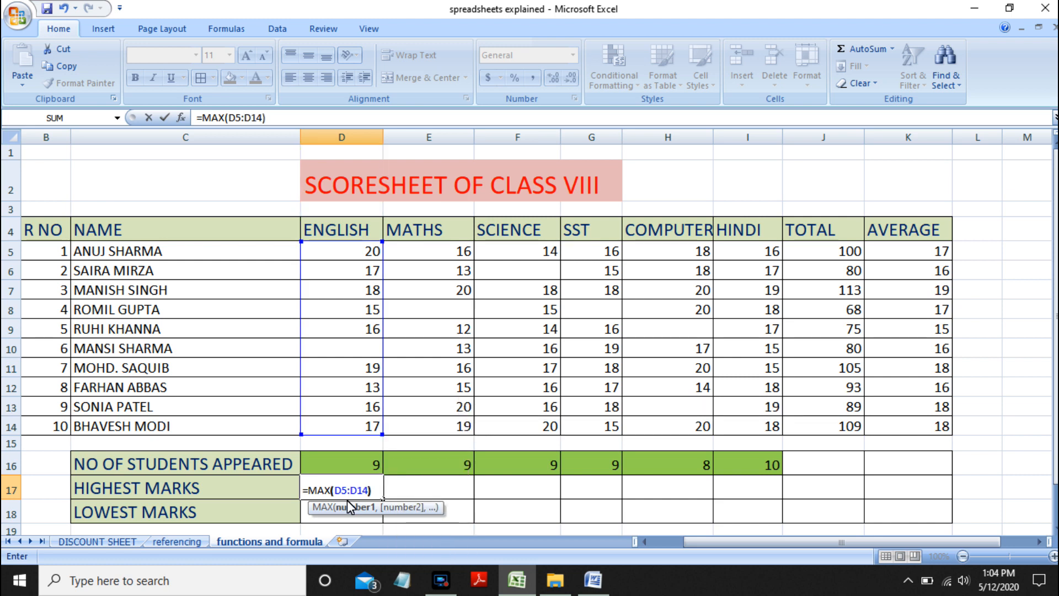
key(Return)
click(369, 491)
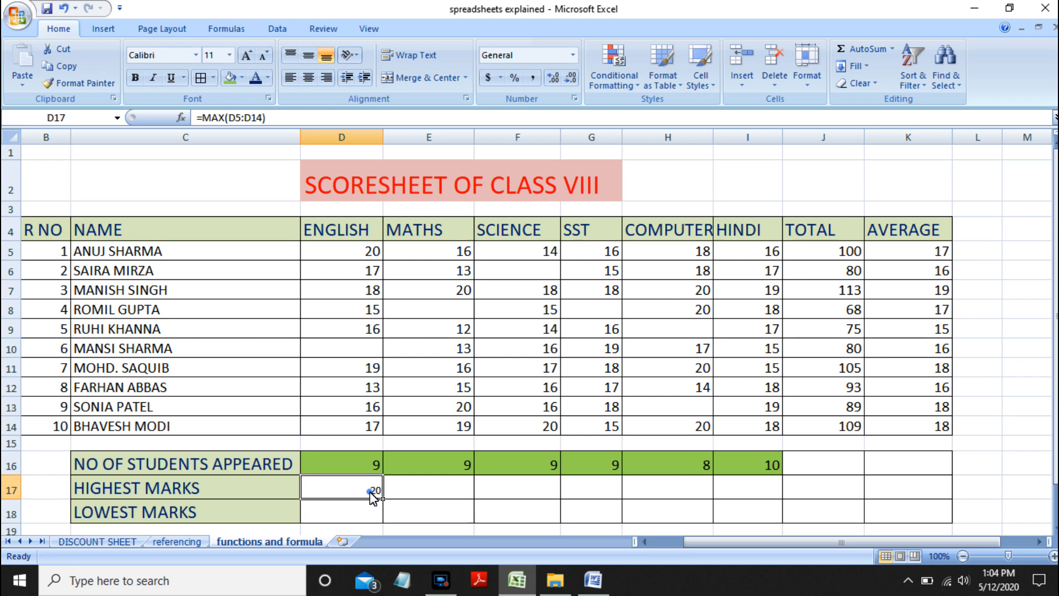
drag(383, 500, 931, 493)
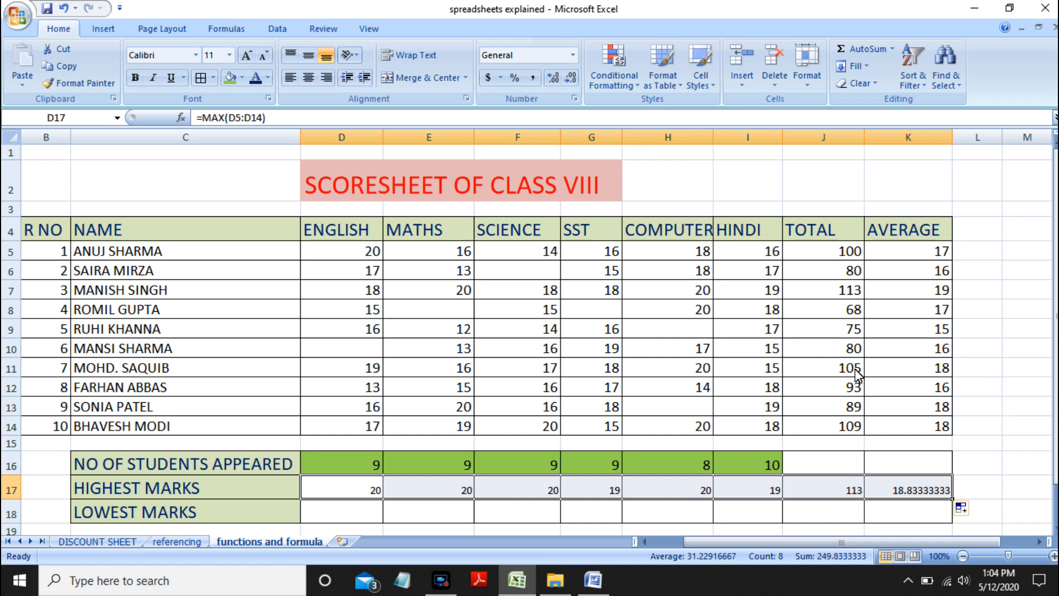
click(703, 490)
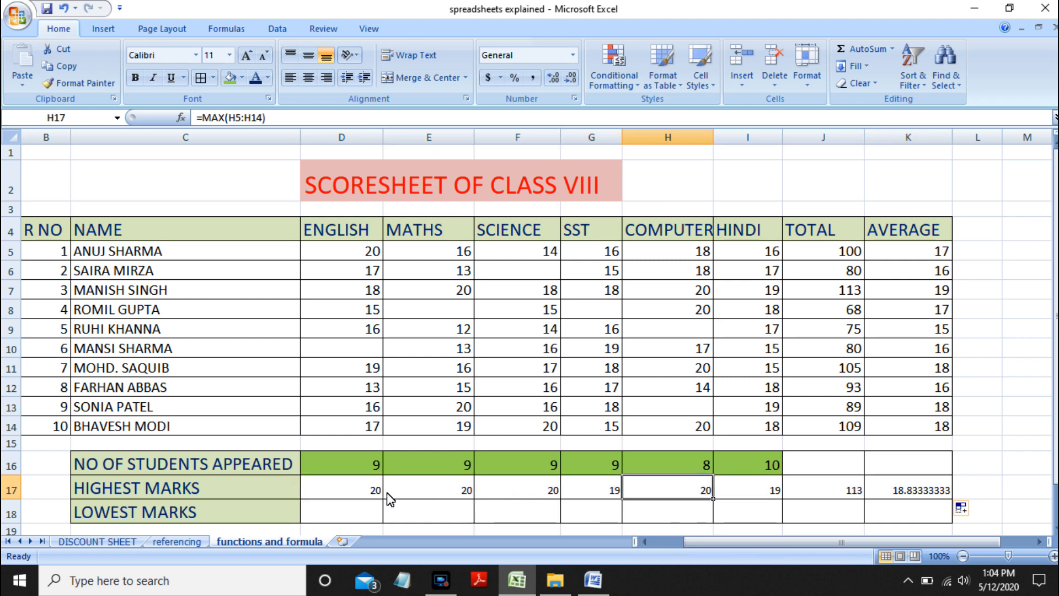
- Enter =MIN(D4:D15) in D18 for the lowest marks and fill it across to the average column, K18
click(328, 521)
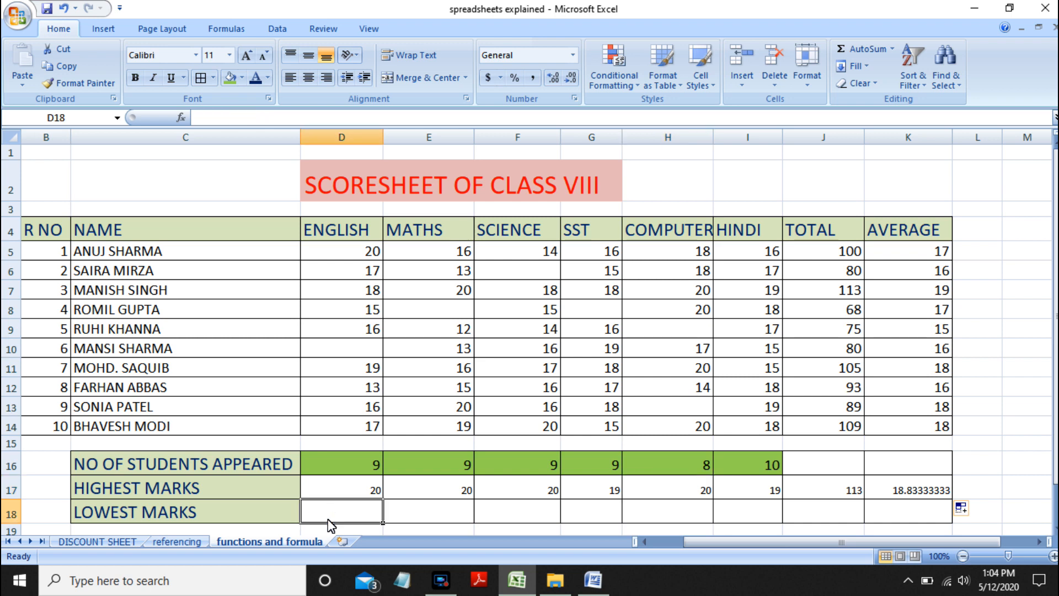
text(=)
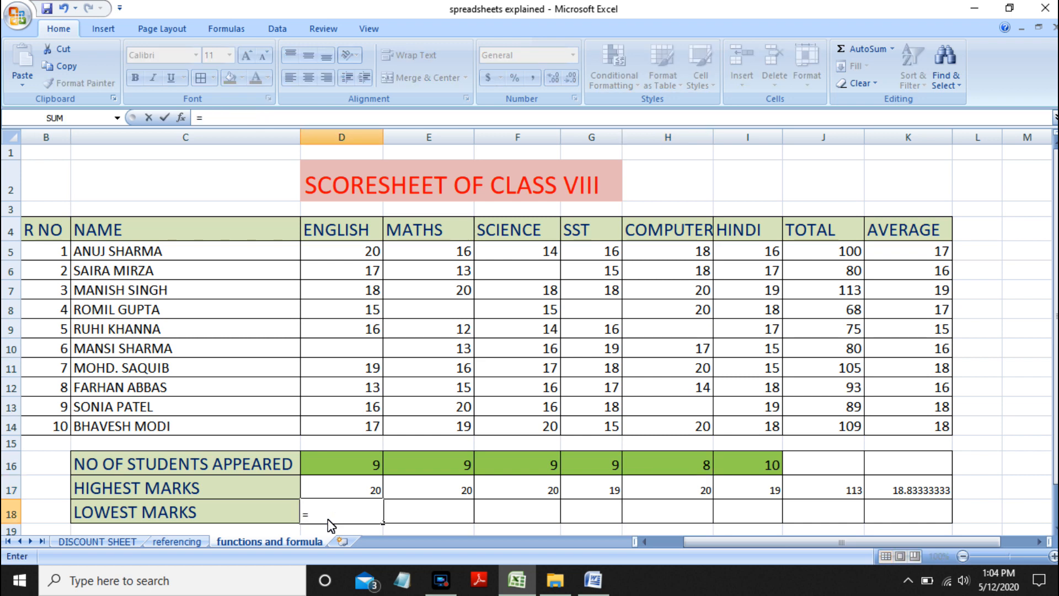
text(MIN)
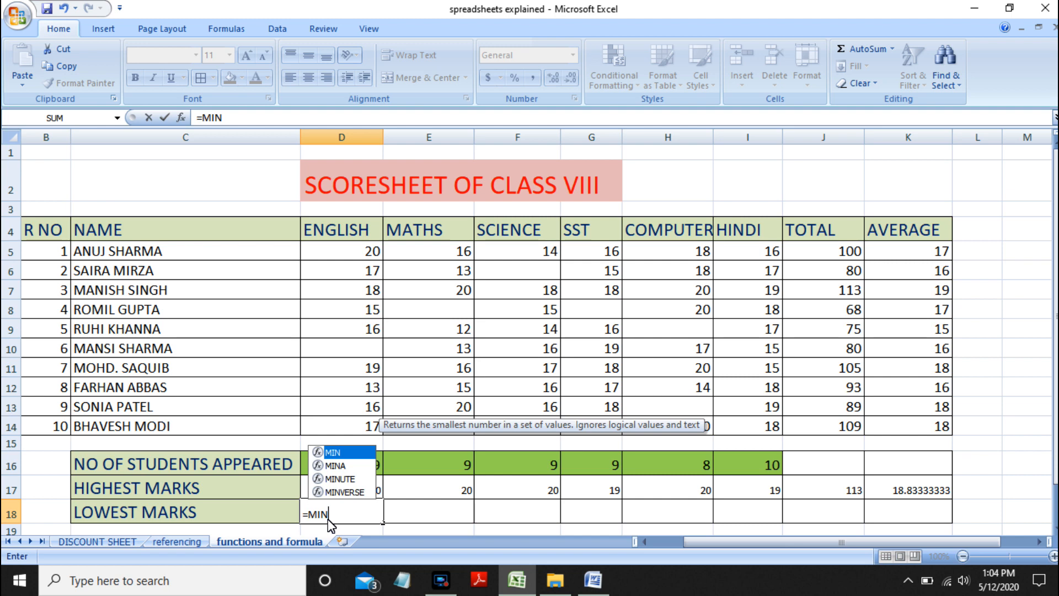
text((D)
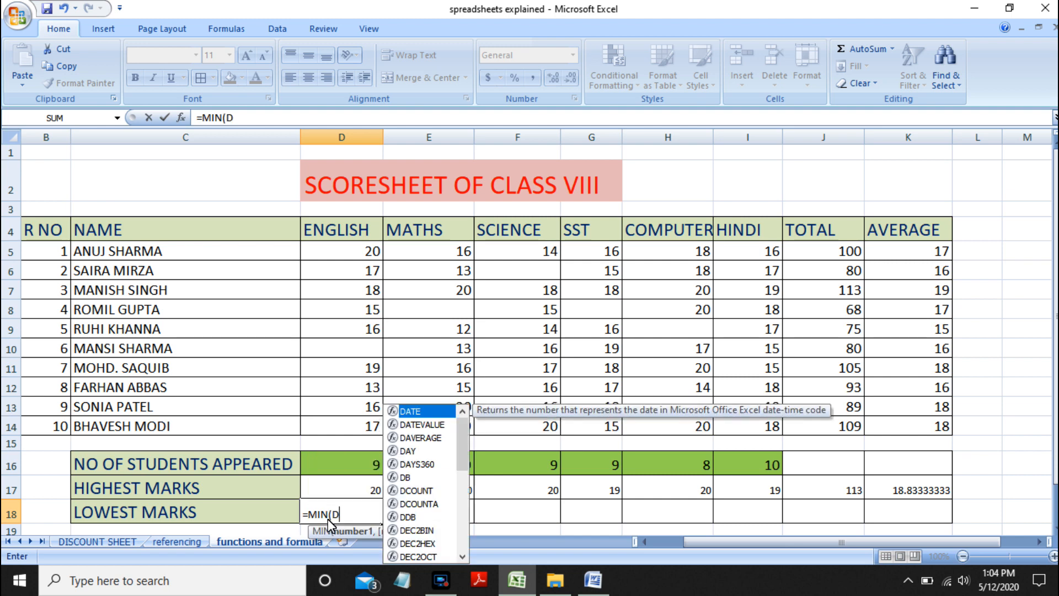
text(4:D15)
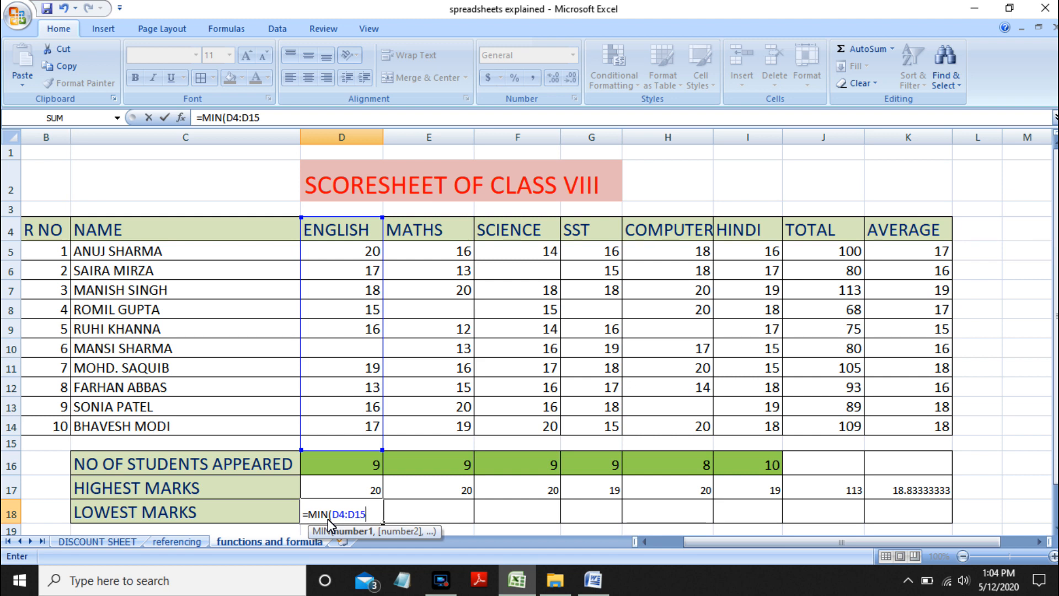
text())
key(Return)
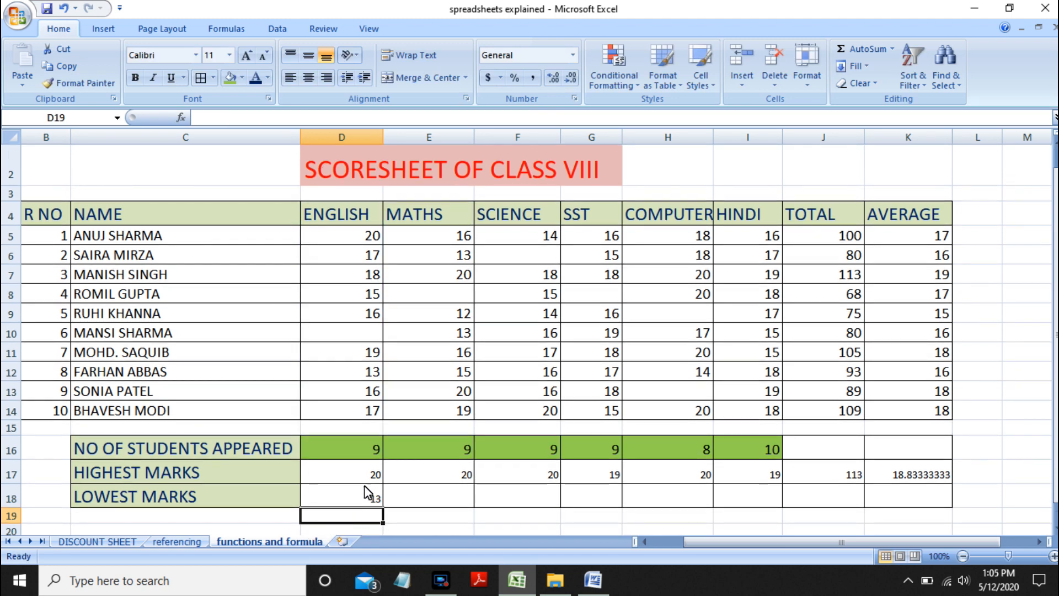
click(367, 494)
drag(384, 510, 942, 496)
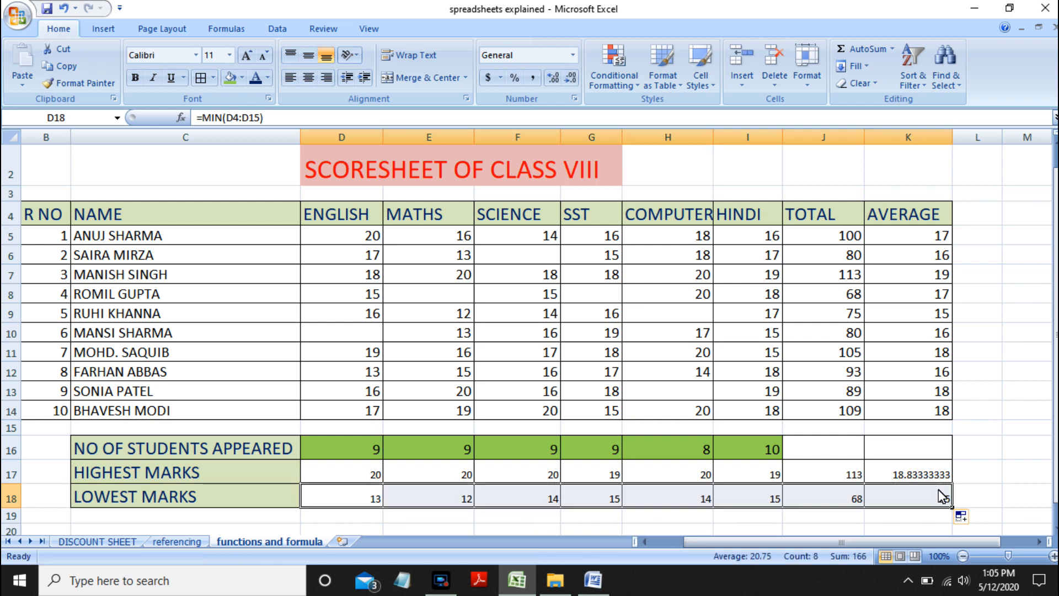
click(356, 475)
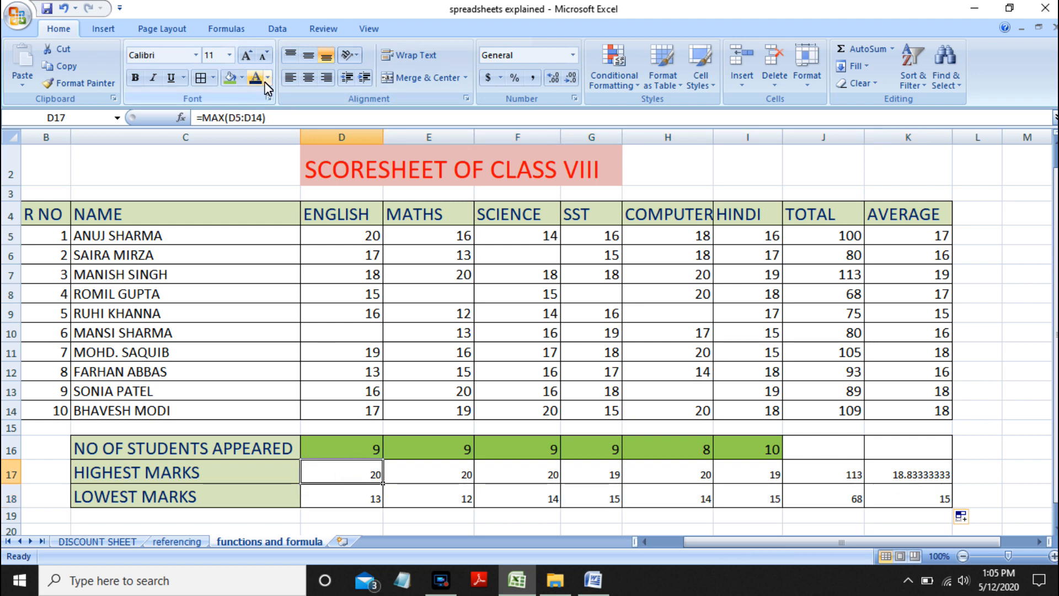
click(243, 78)
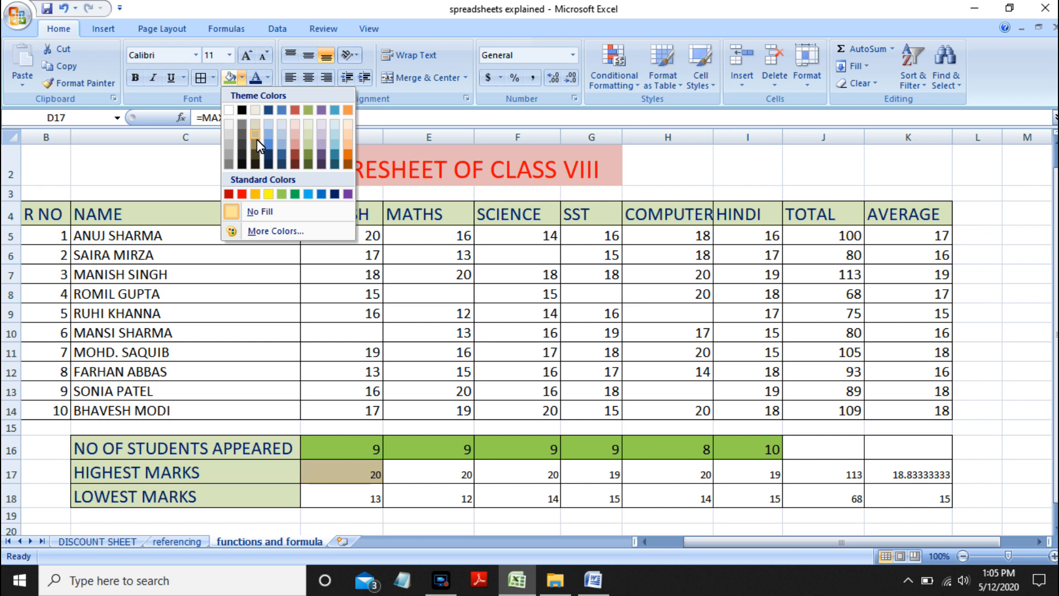
click(320, 514)
- Apply a yellow cell fill to the highest and lowest marks in D17:K18
click(366, 478)
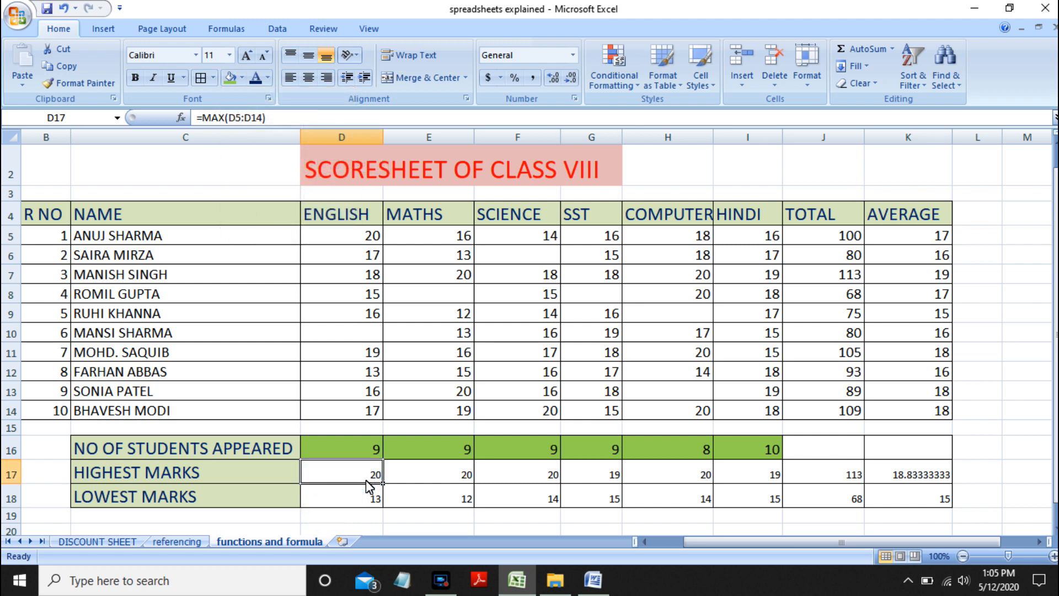
key(shift+Right)
key(shift+Right)
key(shift+Right)
key(shift+Right)
key(shift+Right)
key(shift+Right)
key(shift+Right)
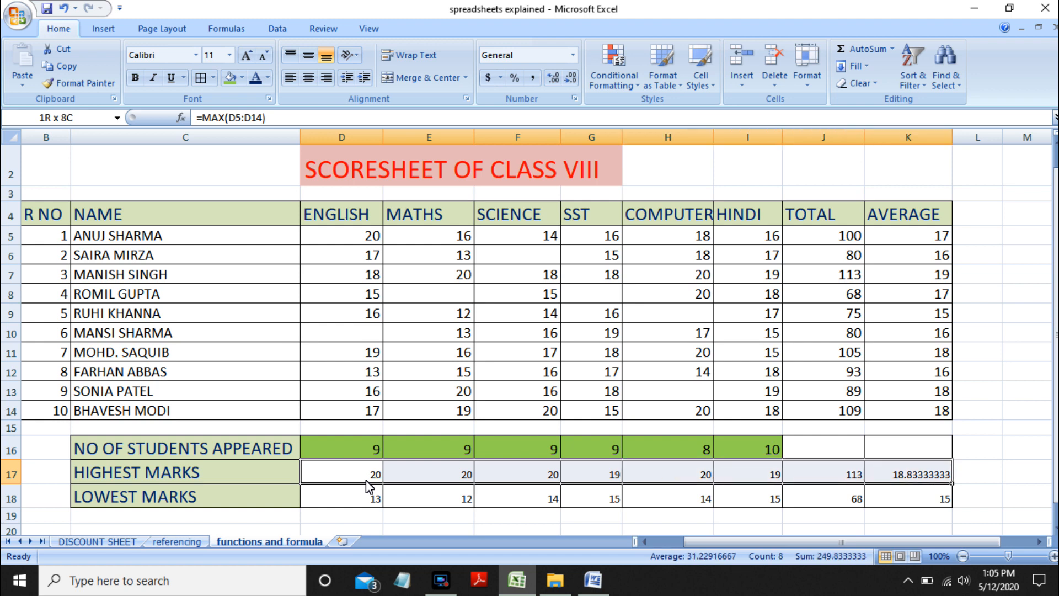
key(shift+Down)
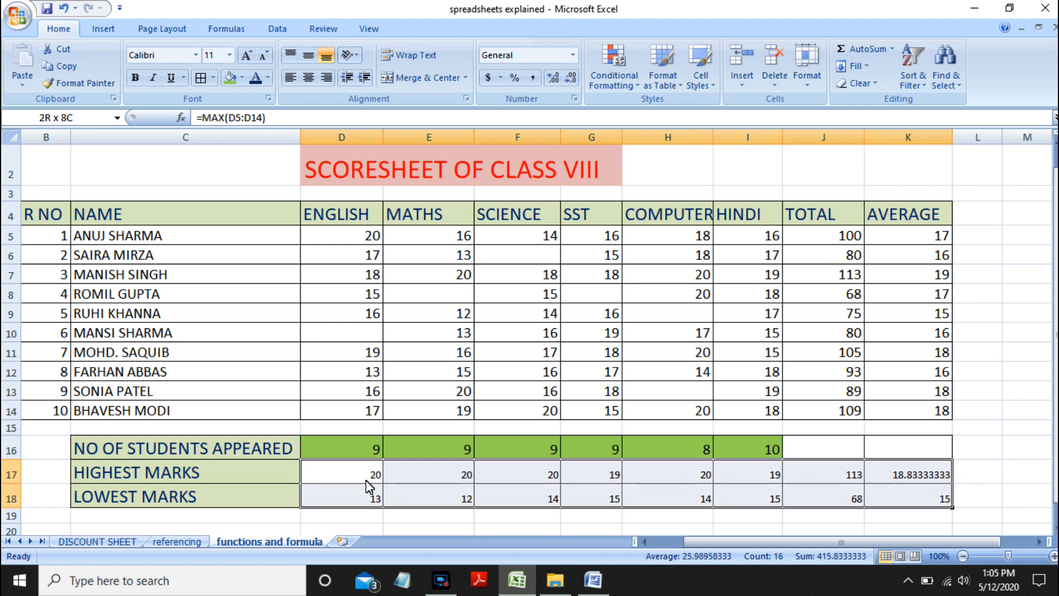
click(241, 77)
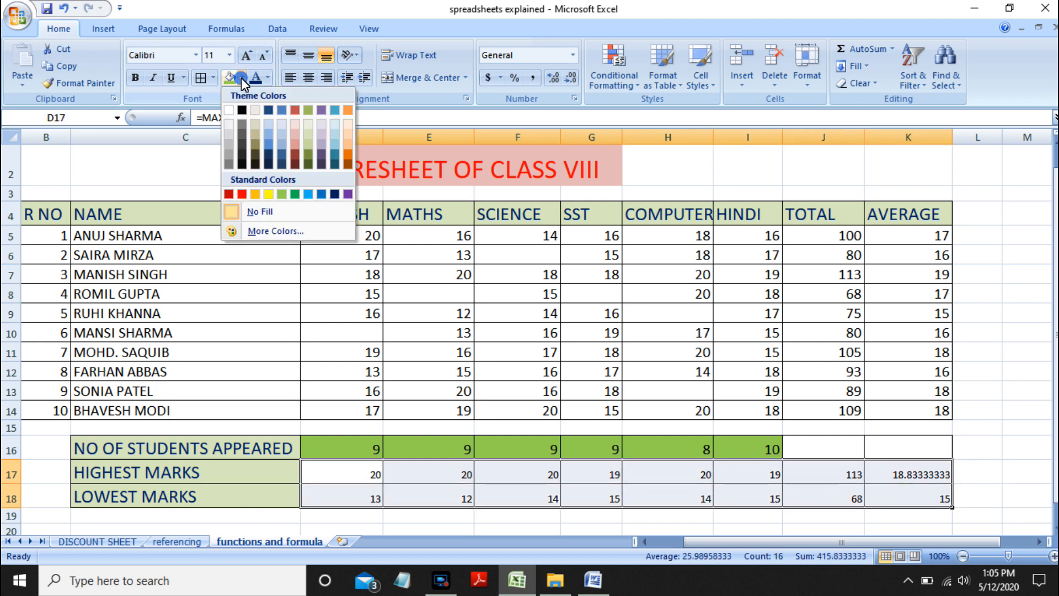
click(266, 193)
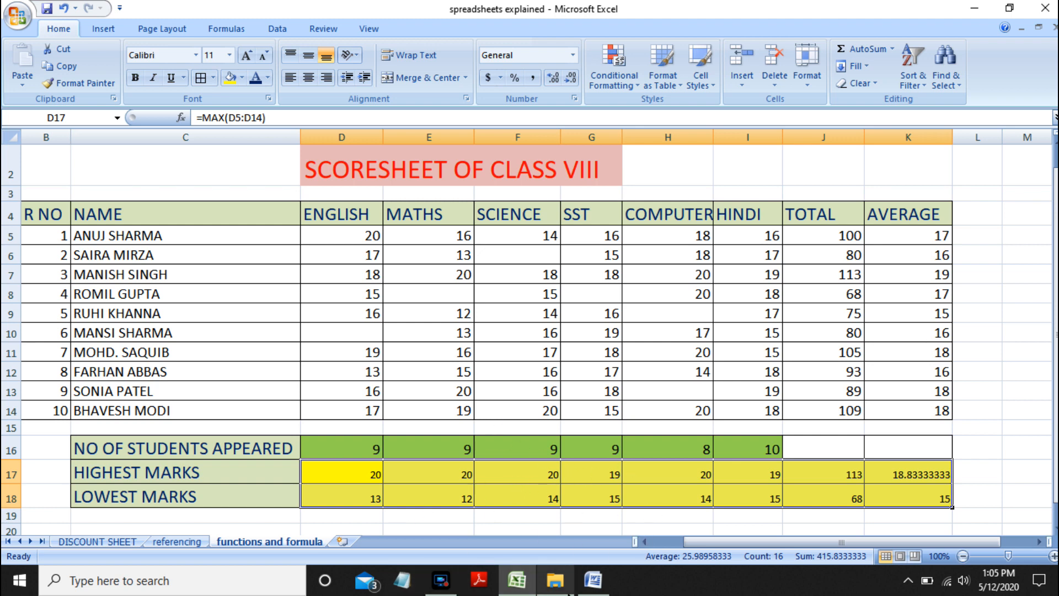
click(449, 587)
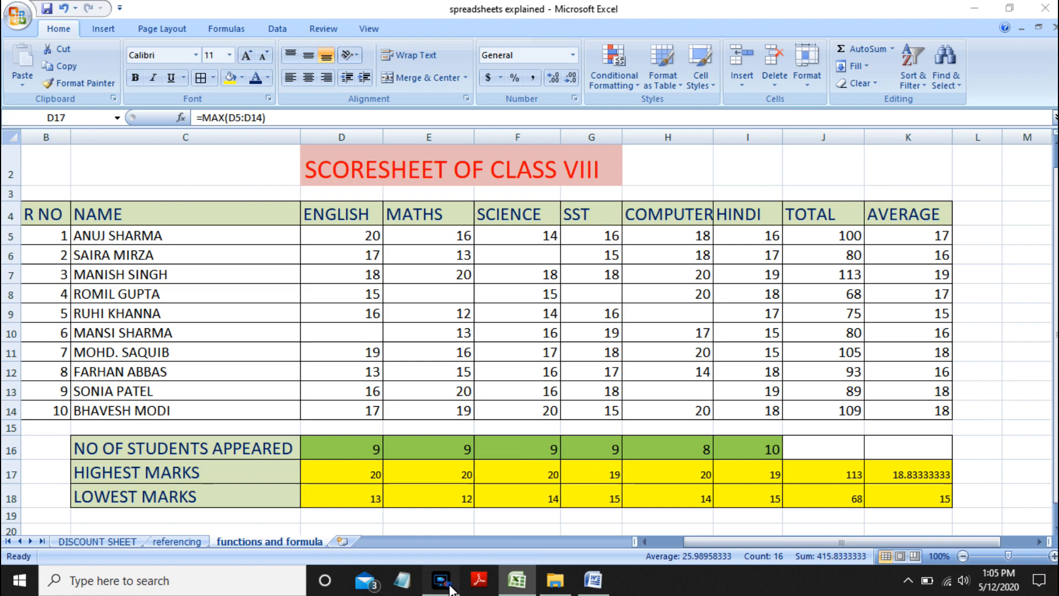